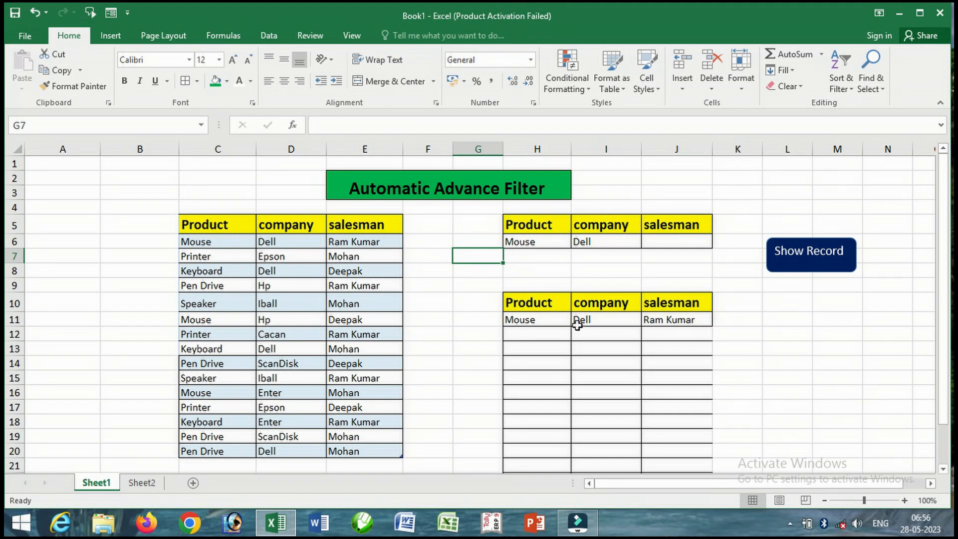
# Step: Set the filter criteria to product Printer and company Epson, and show the matching records
pyautogui.click(552, 243)
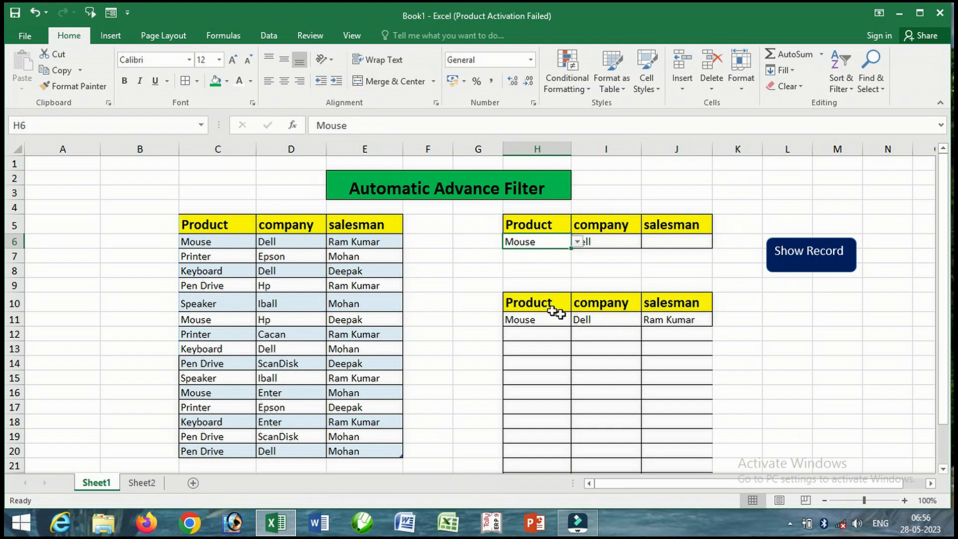
pyautogui.click(551, 242)
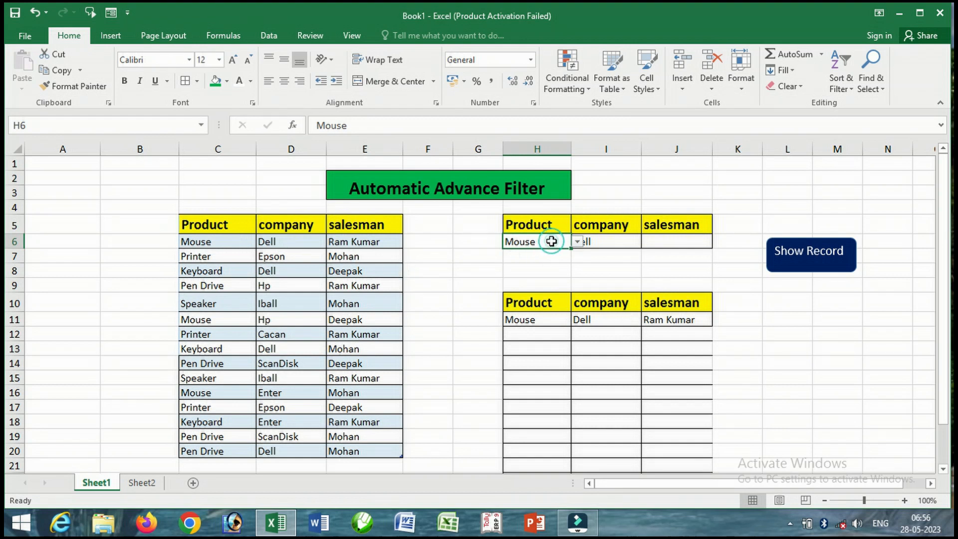
pyautogui.click(578, 242)
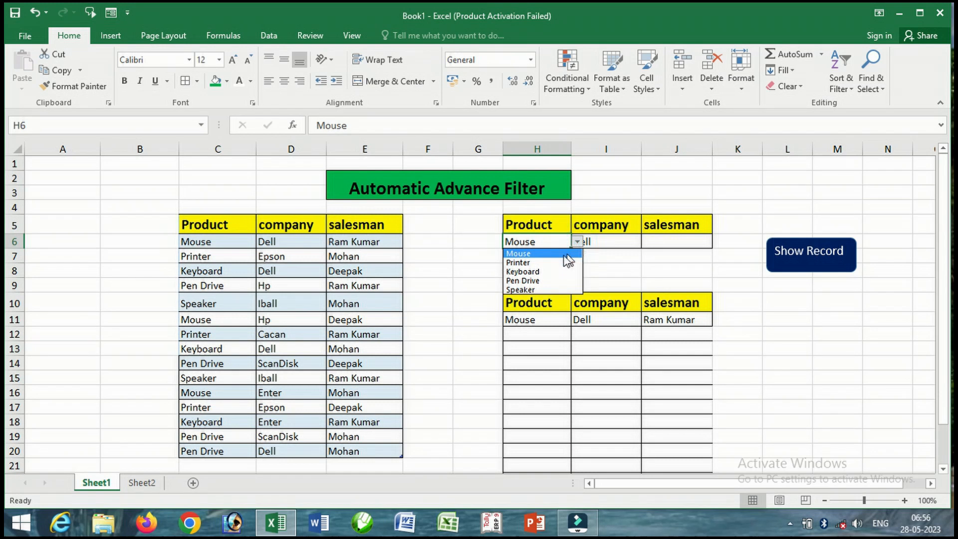
pyautogui.click(542, 262)
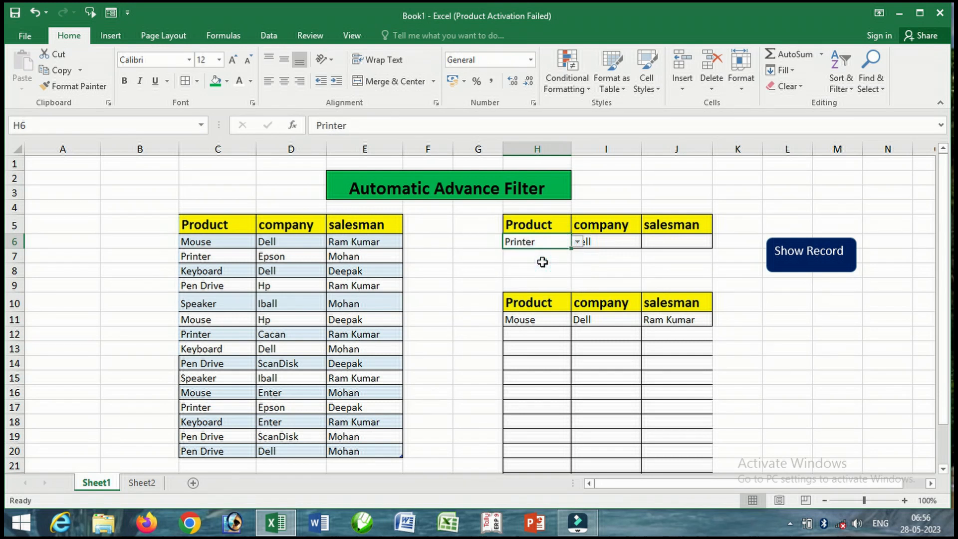
pyautogui.click(629, 243)
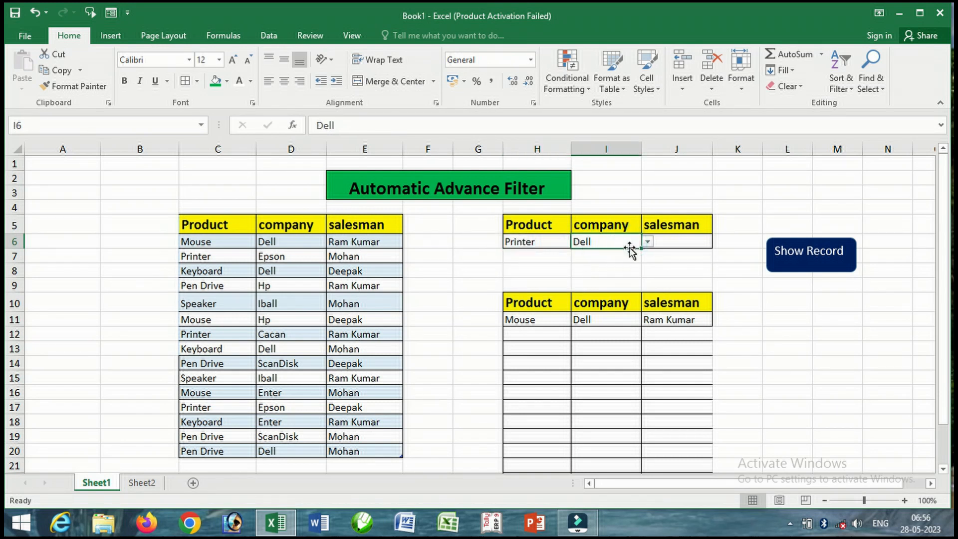
pyautogui.click(647, 242)
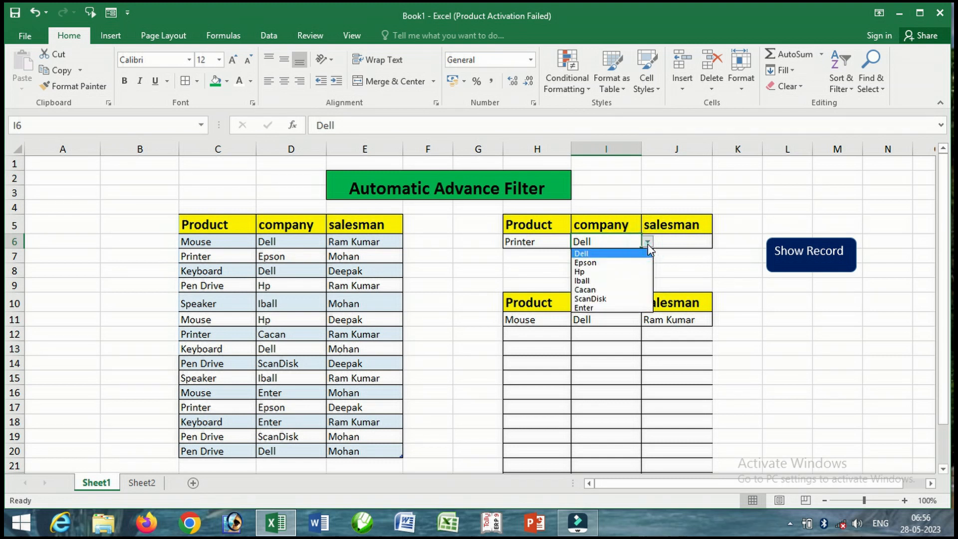
pyautogui.click(617, 262)
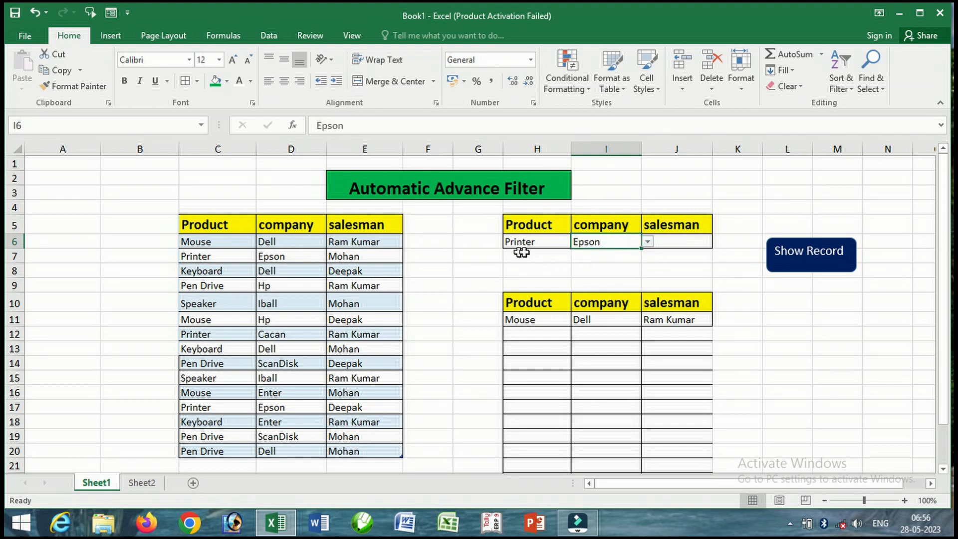
pyautogui.click(805, 263)
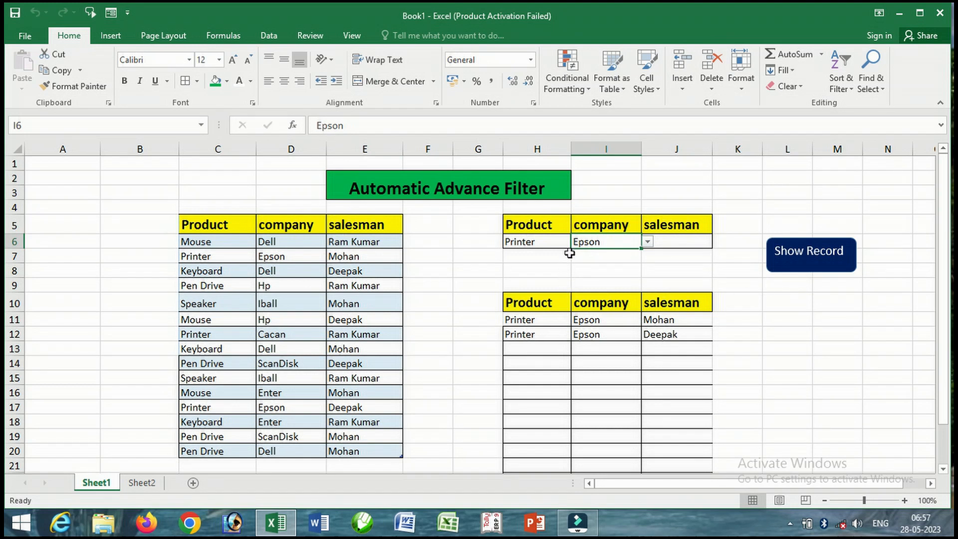
# Step: Change the filter criteria to product Keyboard and company Dell, and show the matching records
pyautogui.click(555, 243)
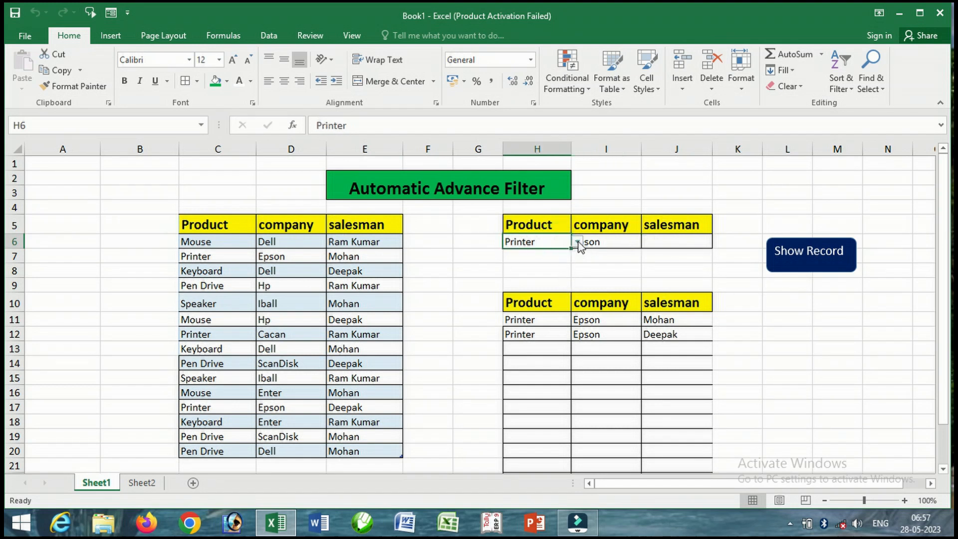
pyautogui.click(578, 242)
pyautogui.click(558, 274)
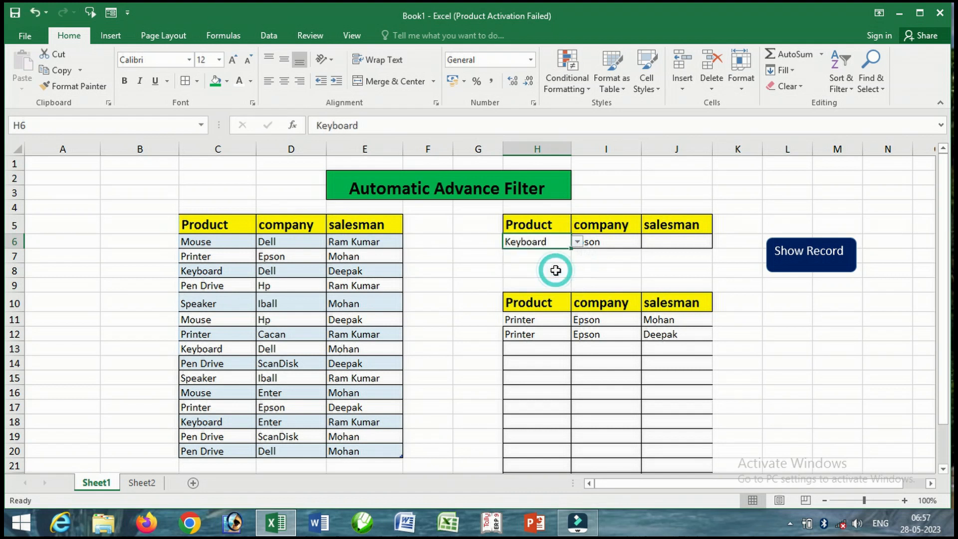
pyautogui.click(617, 244)
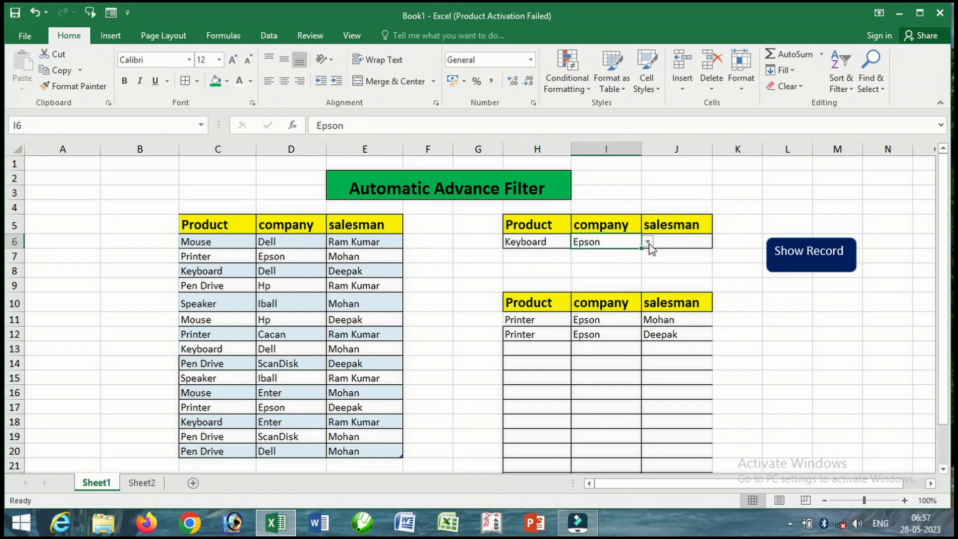
pyautogui.click(648, 244)
pyautogui.click(624, 253)
pyautogui.click(826, 256)
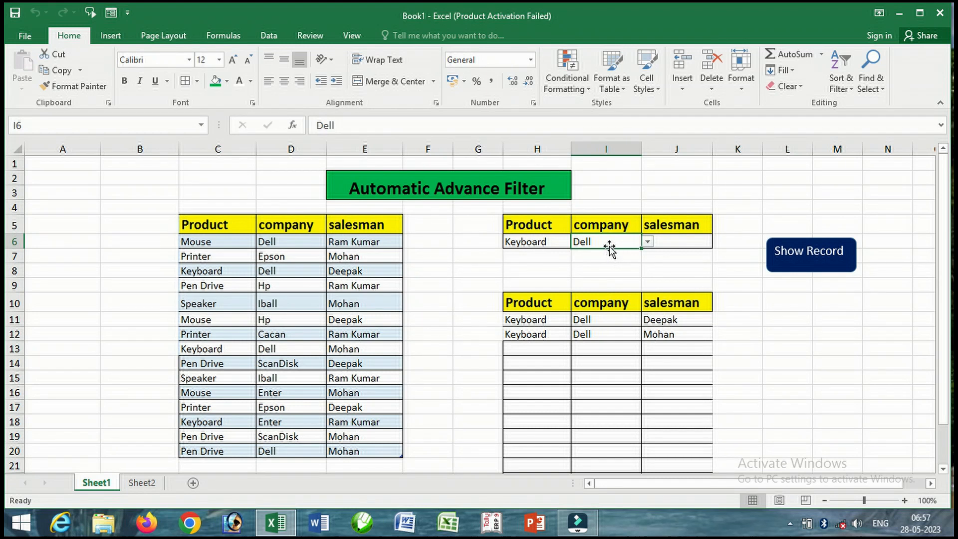
# Step: Clear the company criterion, set the product criterion to Mouse, and show the matching records
pyautogui.press('Delete')
pyautogui.click(557, 243)
pyautogui.click(578, 242)
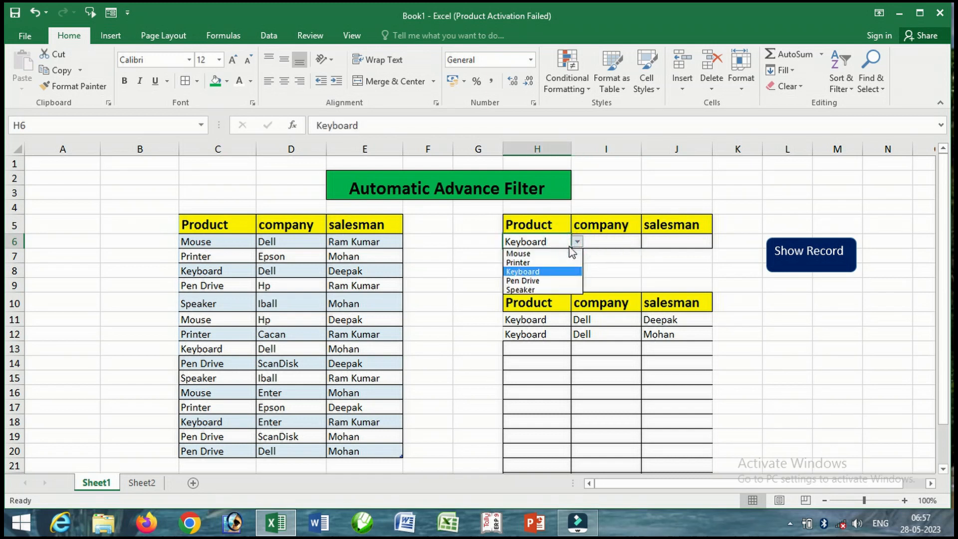
pyautogui.click(549, 253)
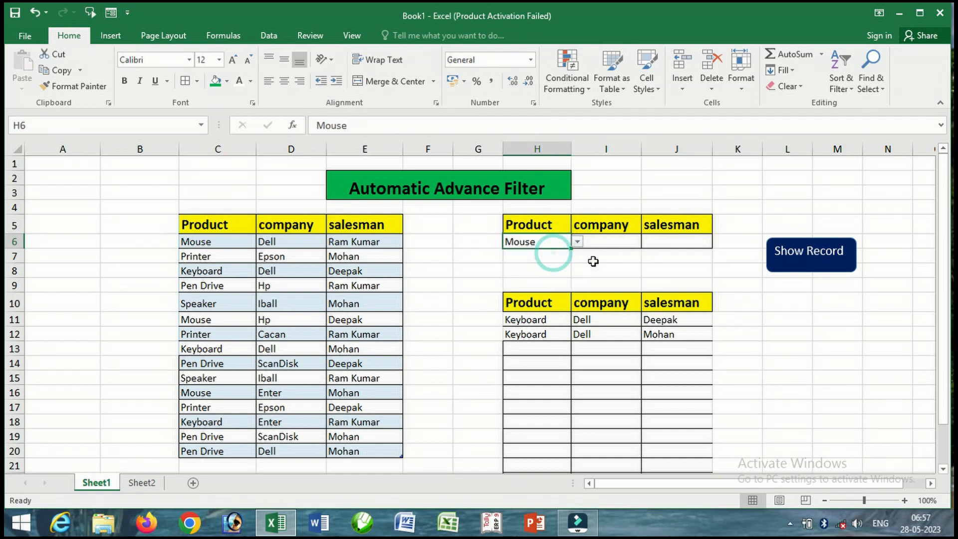
pyautogui.click(795, 262)
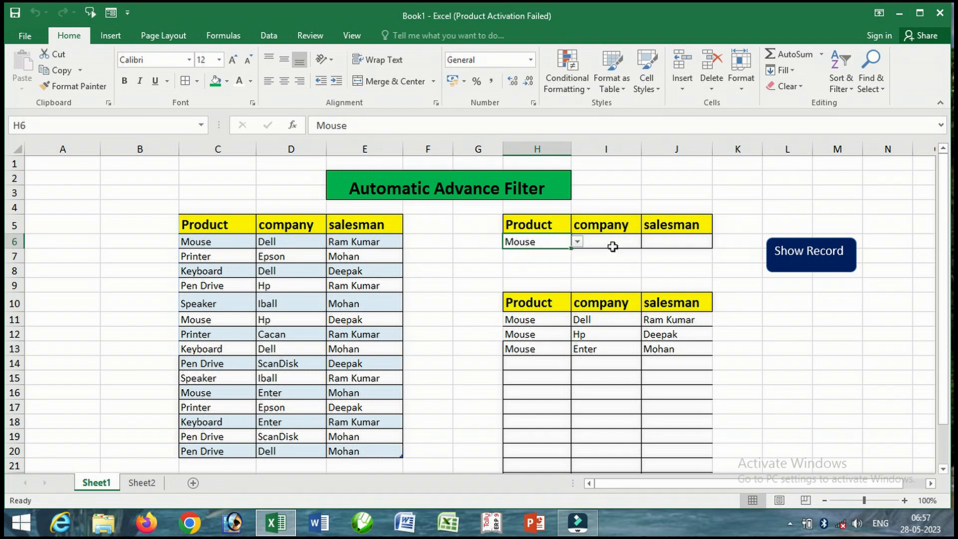
pyautogui.click(604, 349)
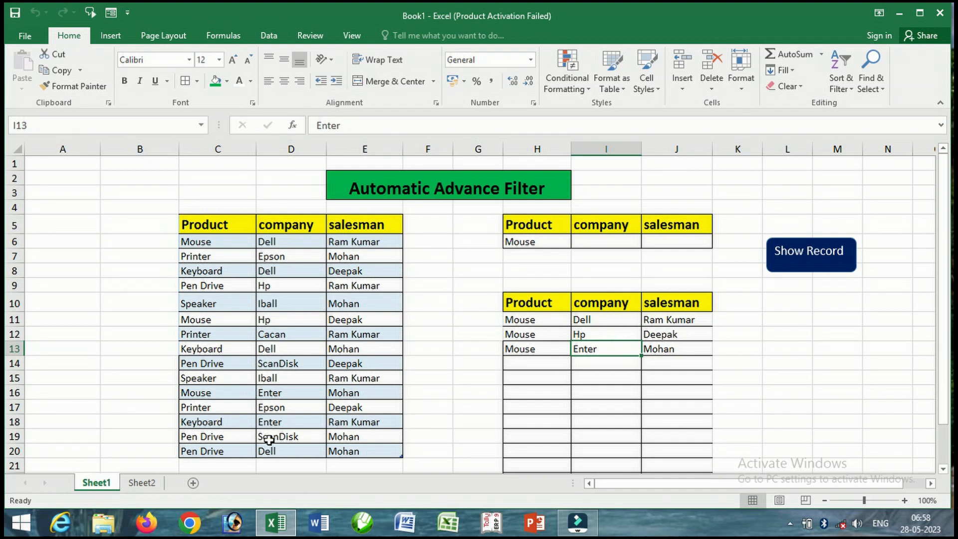
# Step: Add a record in row 21 with product Mouse, company Intex and the salesman's name, and refresh the filtered records
pyautogui.scroll(-1, 279, 437)
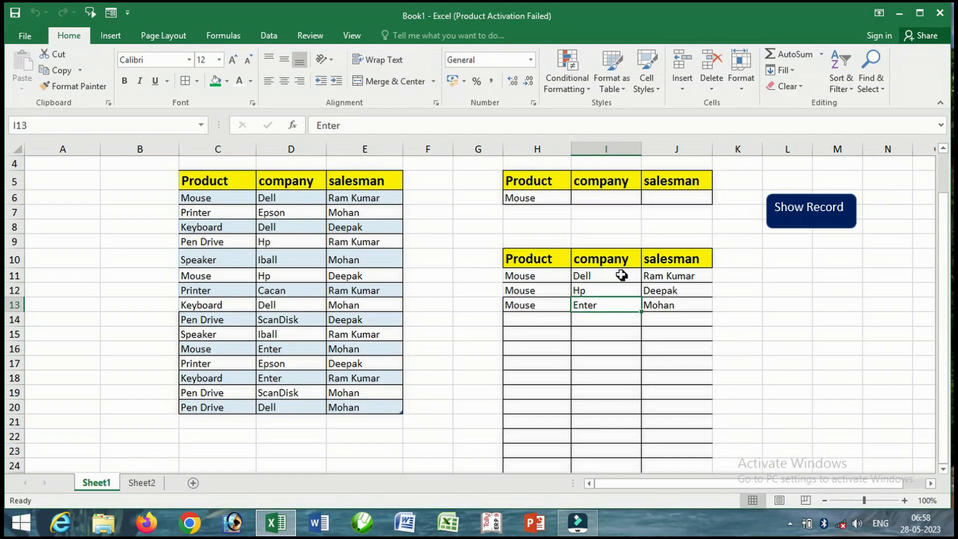
pyautogui.click(211, 421)
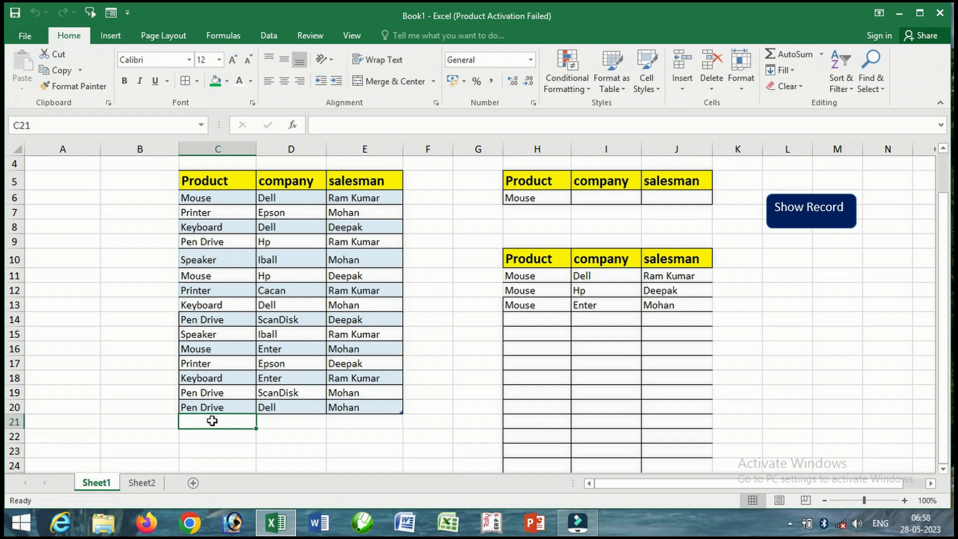
pyautogui.write('Mouse')
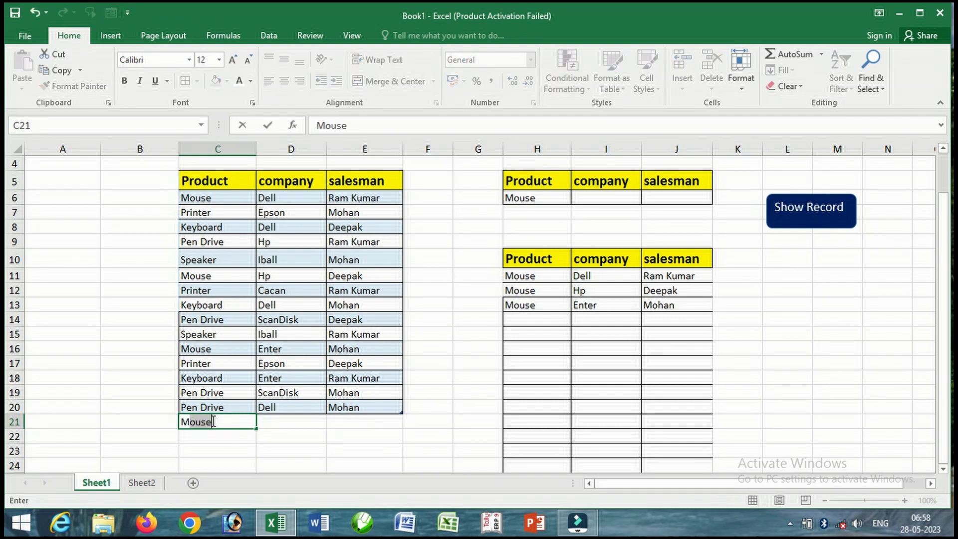
pyautogui.click(297, 422)
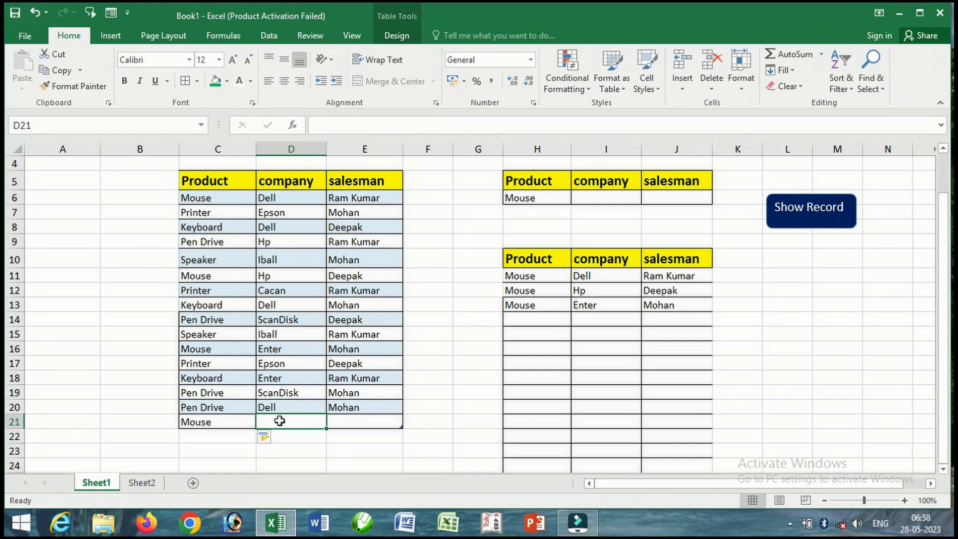
pyautogui.write('Intex')
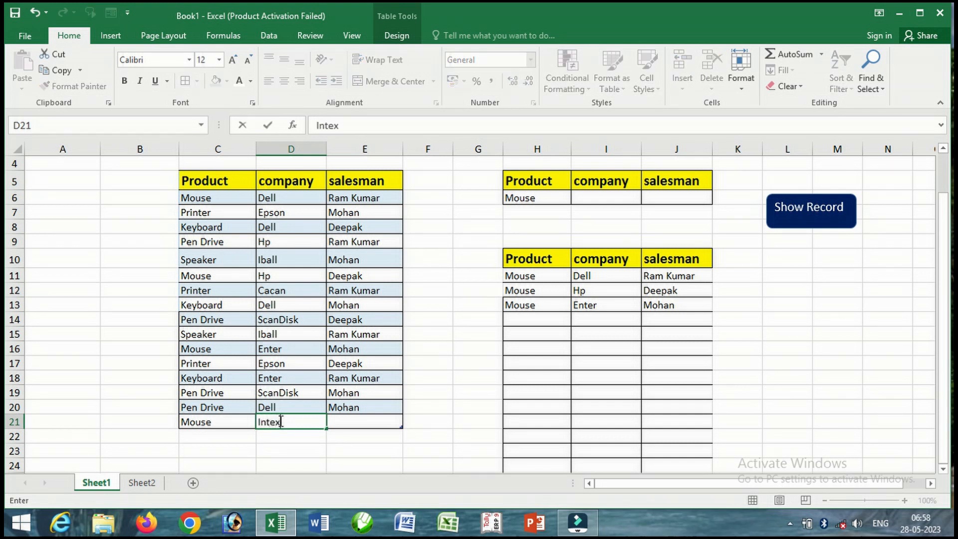
pyautogui.press('Tab')
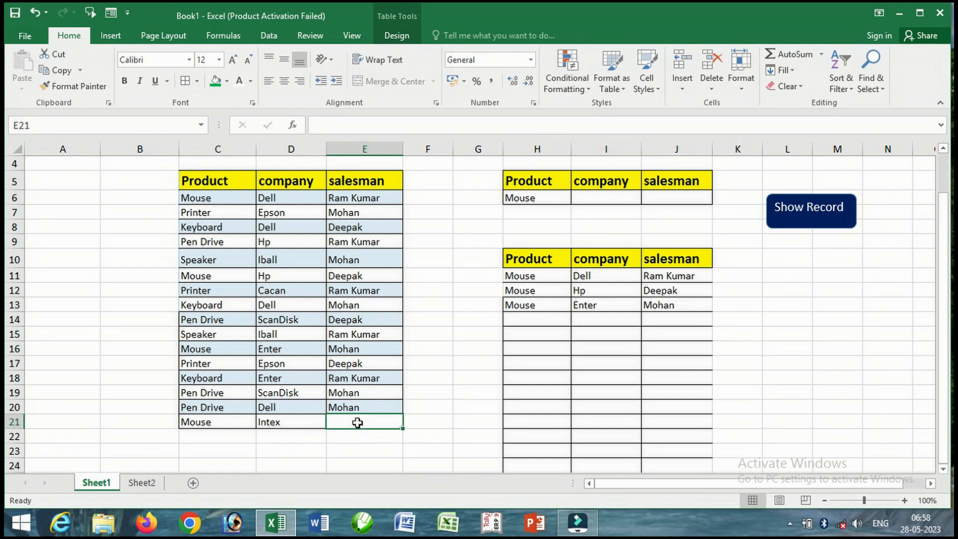
pyautogui.write('Deepak')
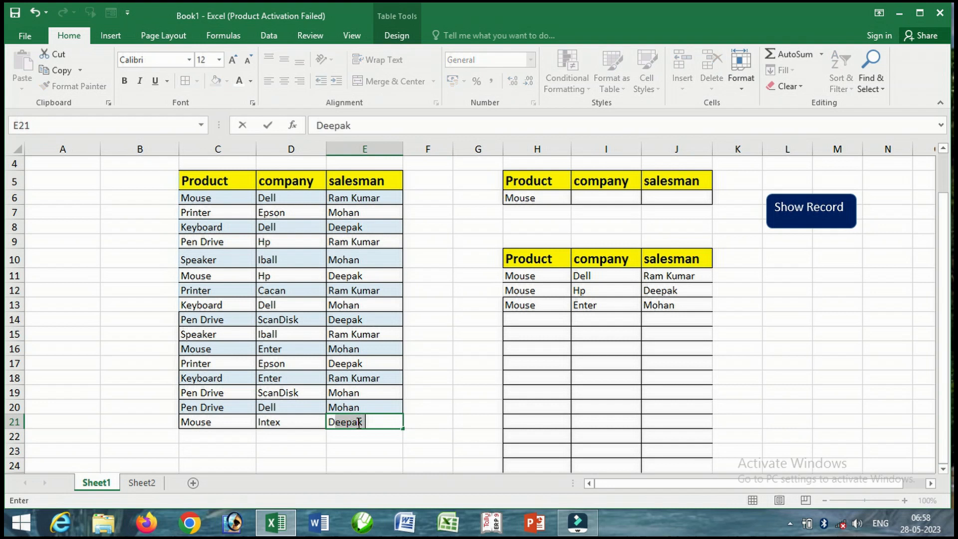
pyautogui.click(610, 307)
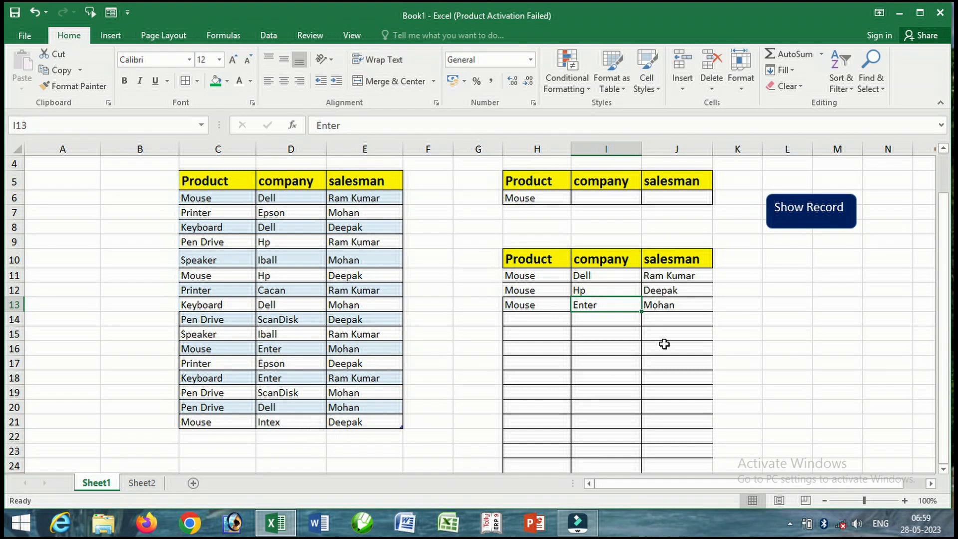
pyautogui.click(799, 220)
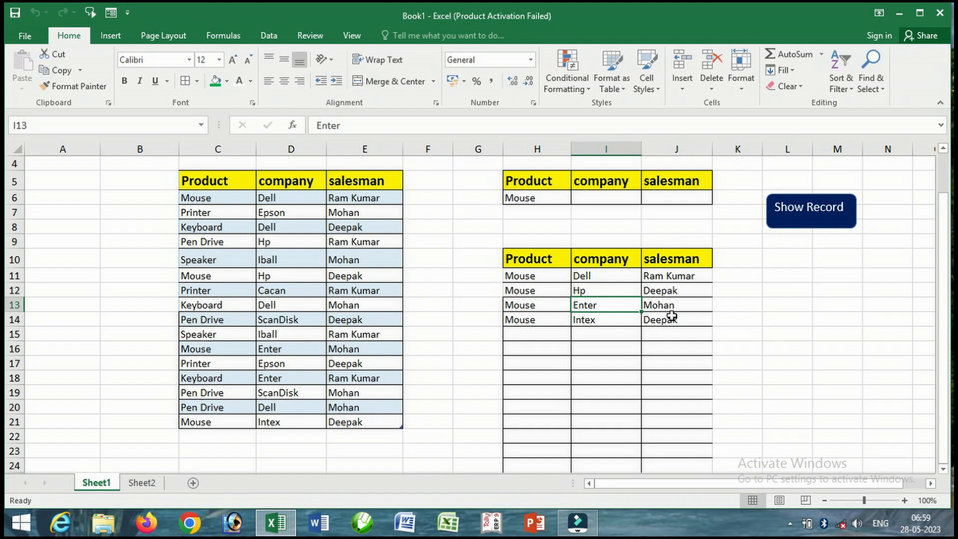
# Step: Set the company criterion in I6 to Dell and show the matching Mouse records
pyautogui.click(598, 200)
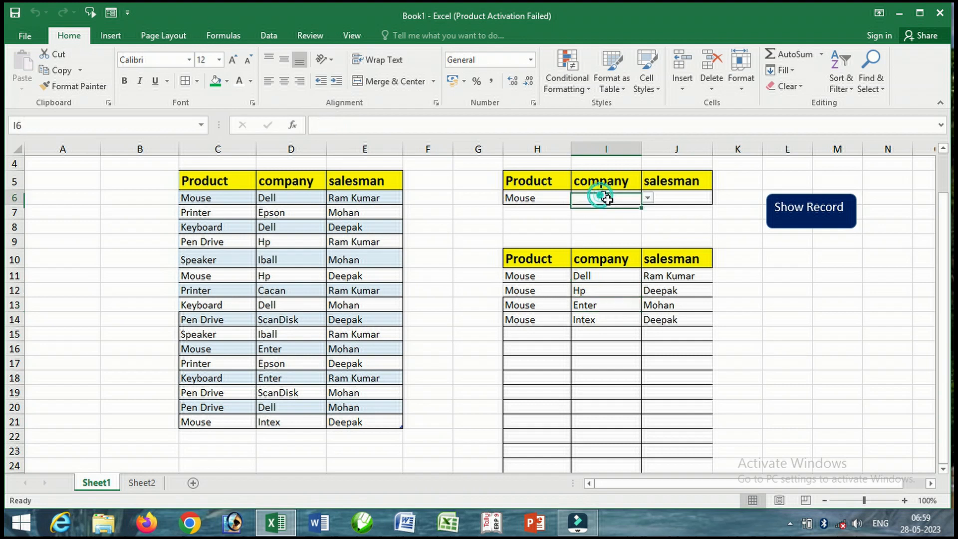
pyautogui.click(648, 198)
pyautogui.click(596, 210)
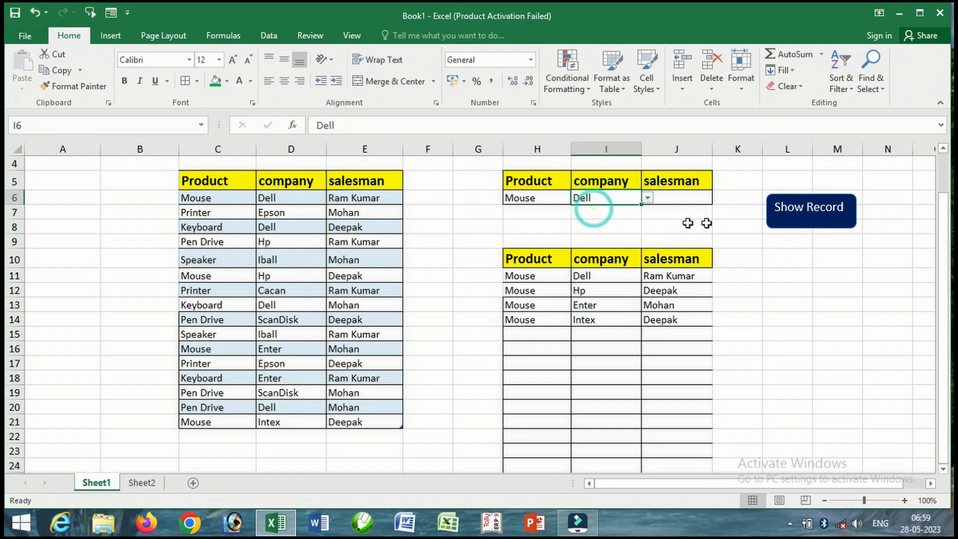
pyautogui.click(809, 221)
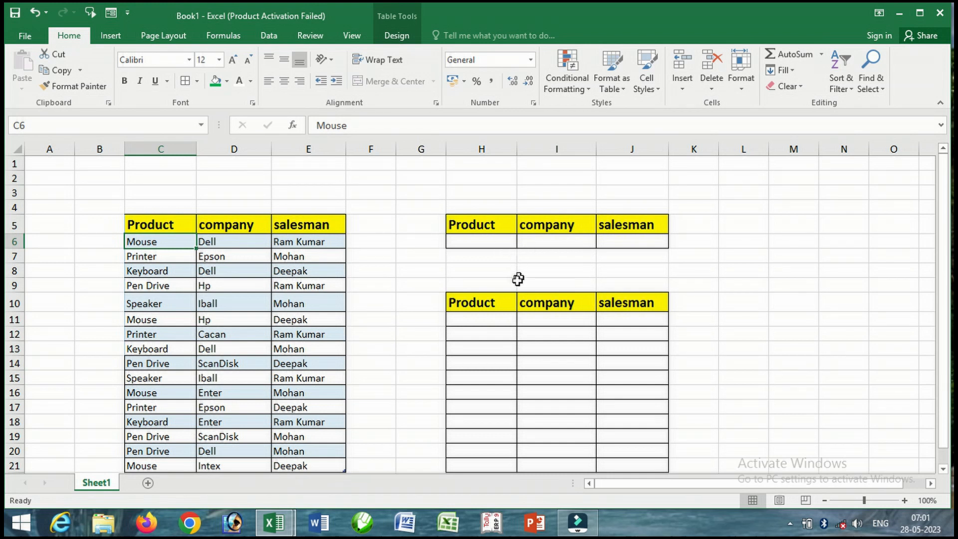
# Step: Copy the product values in C6:C21 to column A starting at A6, and widen column A
pyautogui.scroll(-1, 514, 285)
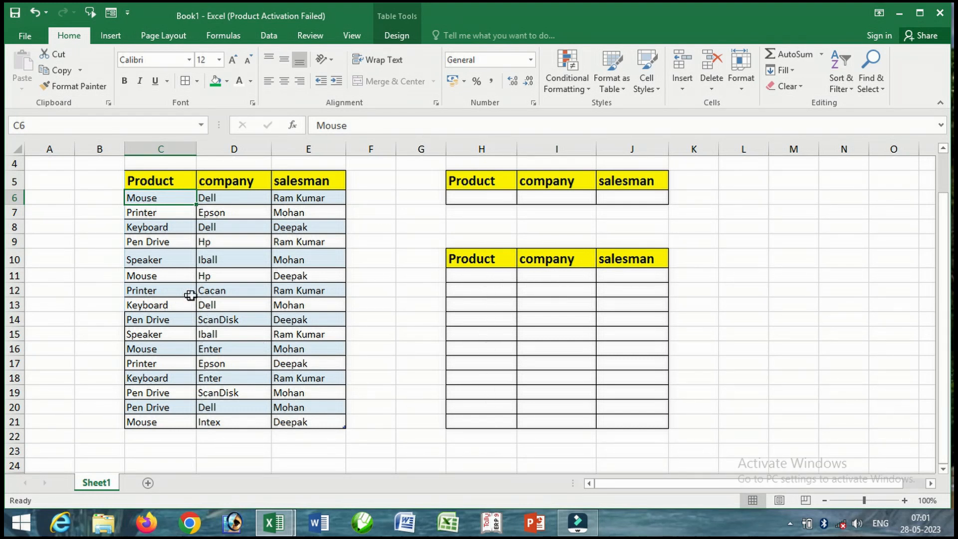
pyautogui.scroll(1, 160, 269)
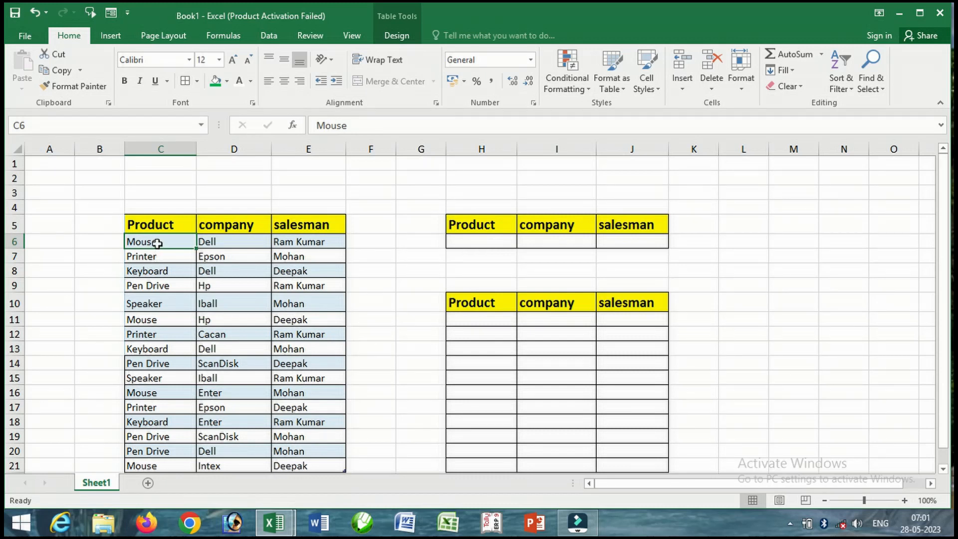
pyautogui.moveTo(157, 244); pyautogui.dragTo(174, 468)
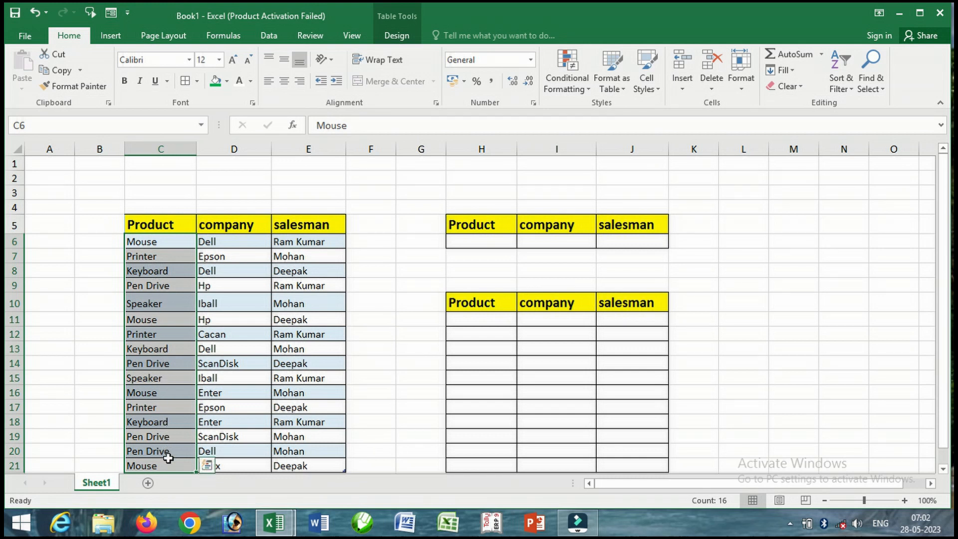
pyautogui.hotkey('ctrl', 'c')
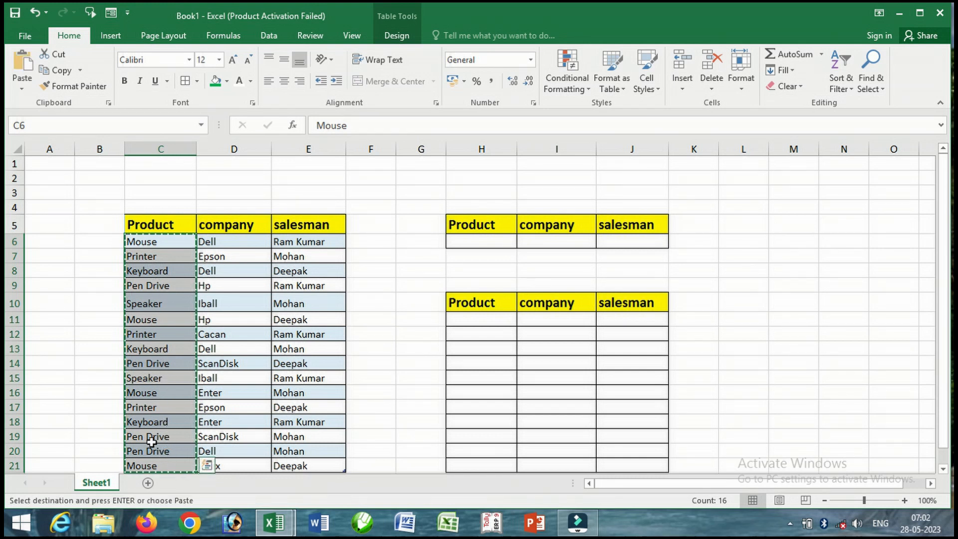
pyautogui.click(61, 242)
pyautogui.moveTo(76, 149); pyautogui.dragTo(96, 150)
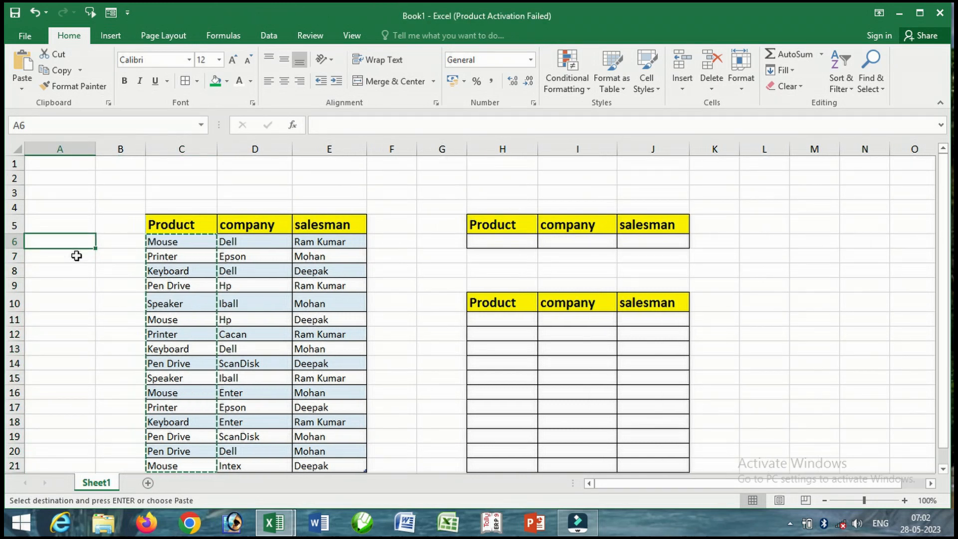
pyautogui.hotkey('ctrl', 'v')
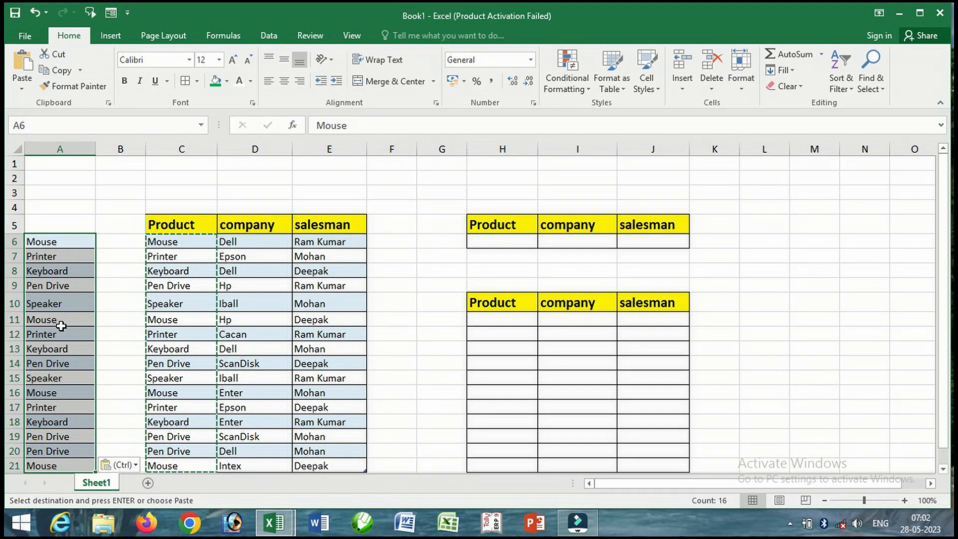
# Step: Remove duplicates from the product values copied to column A, keeping the option that the data has headers
pyautogui.click(277, 40)
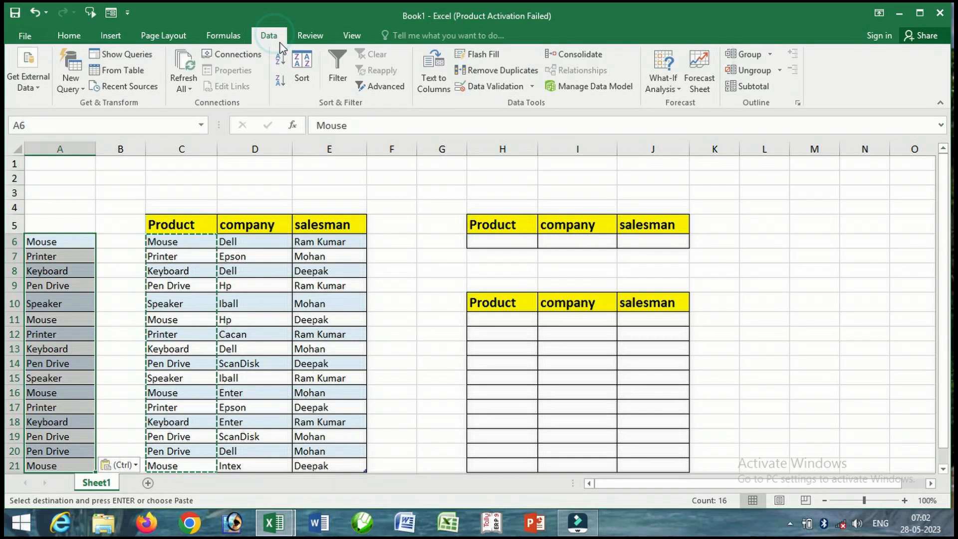
pyautogui.click(499, 70)
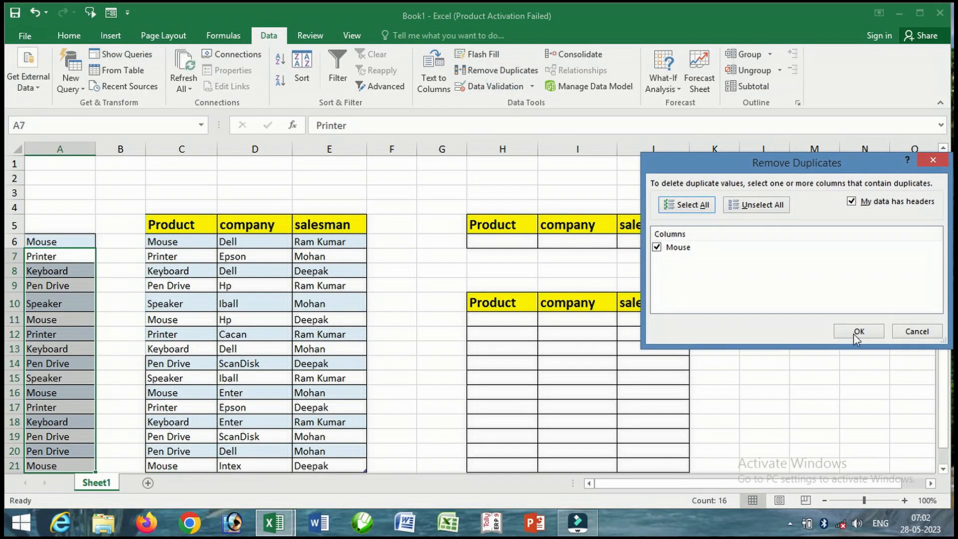
pyautogui.click(859, 332)
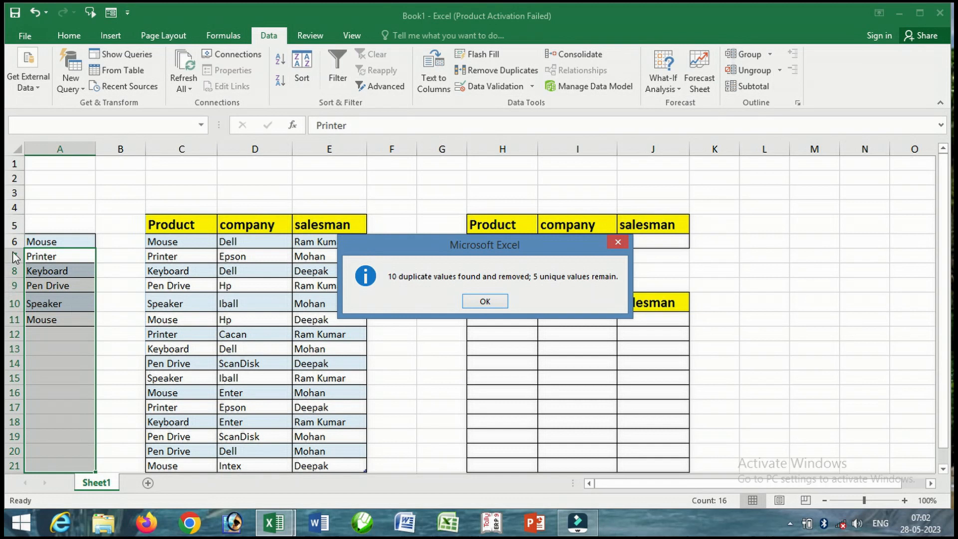
pyautogui.click(484, 301)
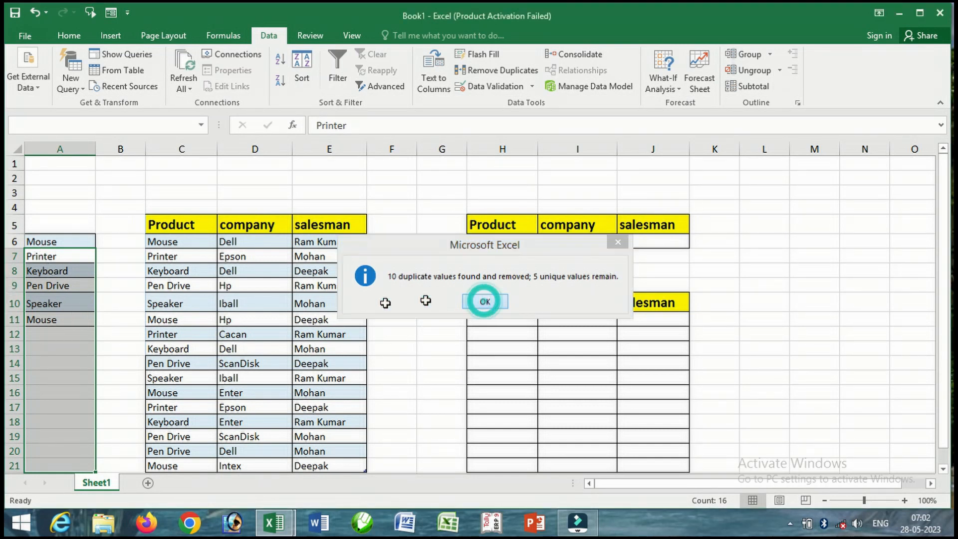
pyautogui.click(61, 309)
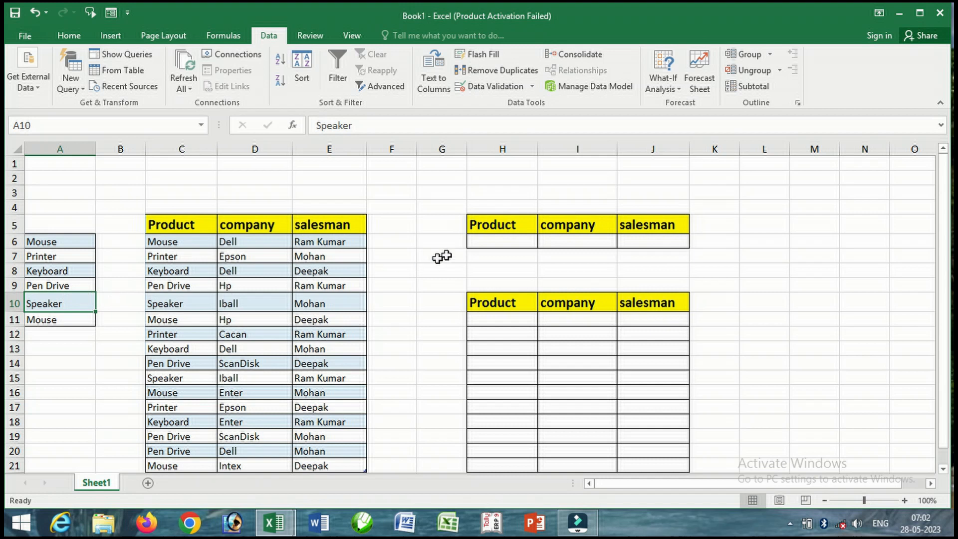
# Step: Add a drop-down list to the product criterion cell H6 through data validation, with source =$A$6:$A$11
pyautogui.click(494, 243)
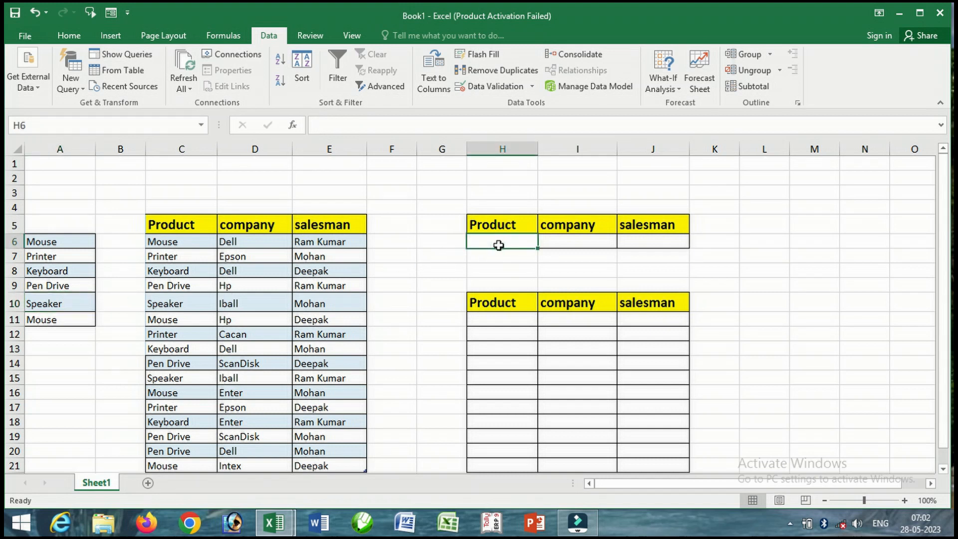
pyautogui.click(502, 90)
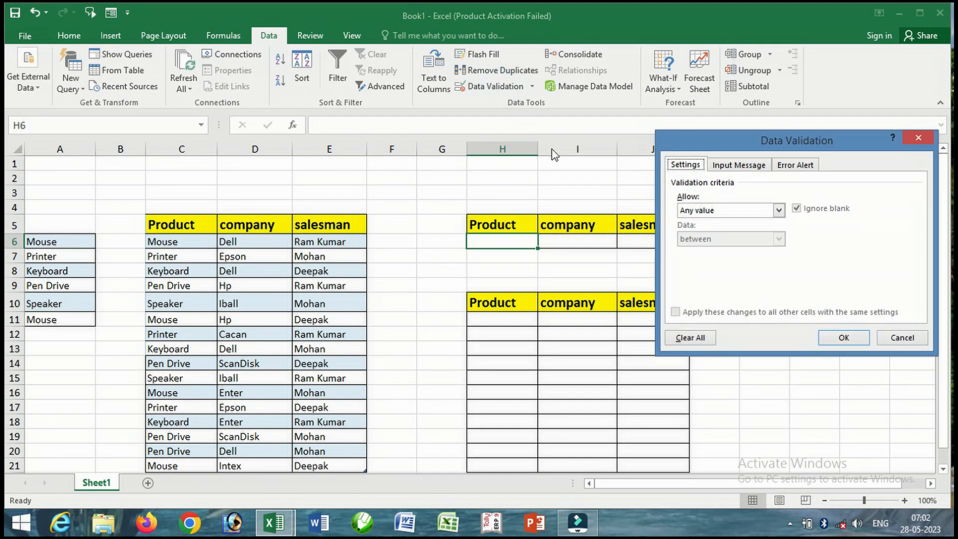
pyautogui.click(709, 212)
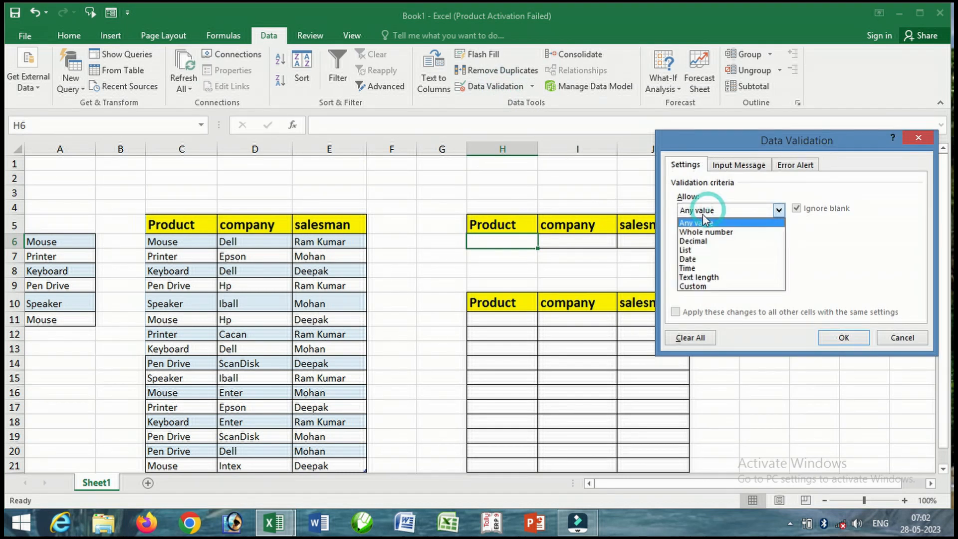
pyautogui.click(694, 254)
pyautogui.click(685, 266)
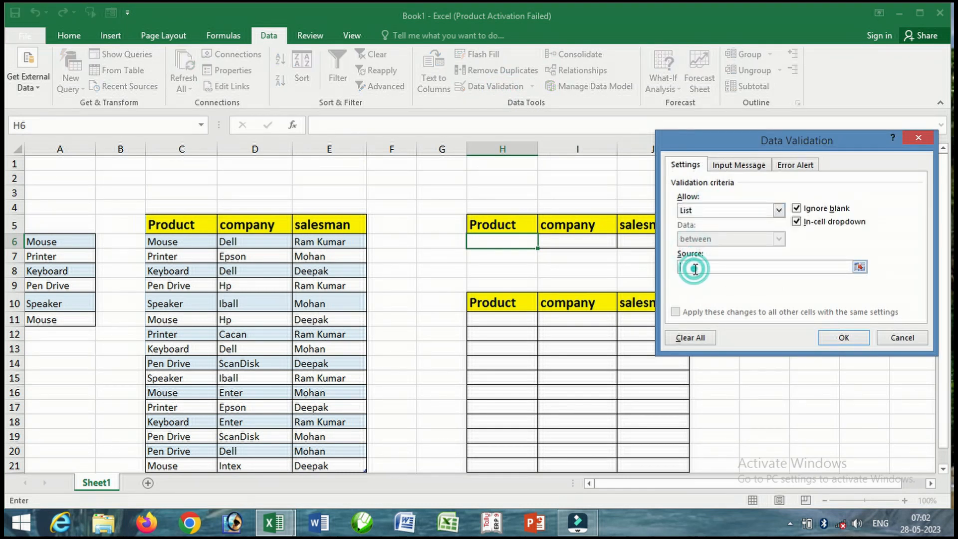
pyautogui.moveTo(65, 242); pyautogui.dragTo(80, 316)
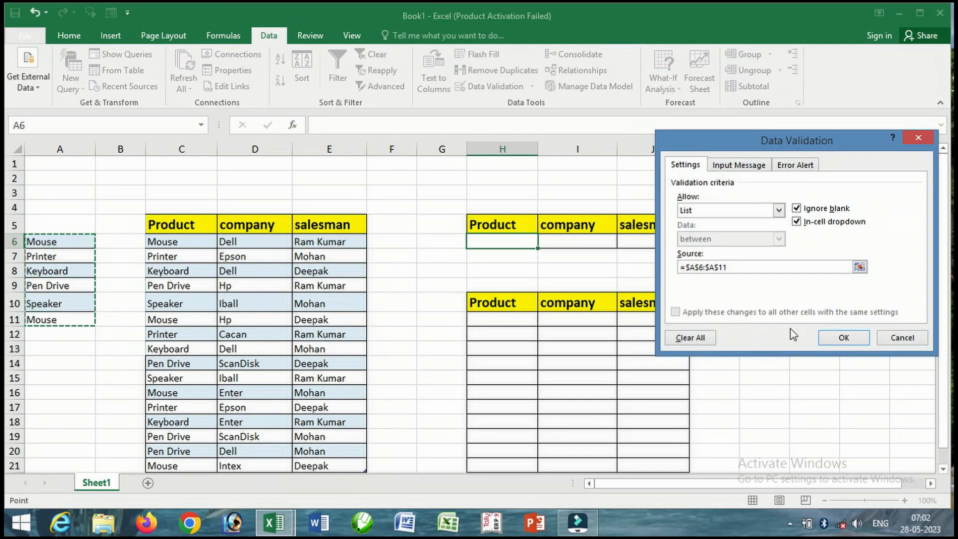
pyautogui.click(834, 339)
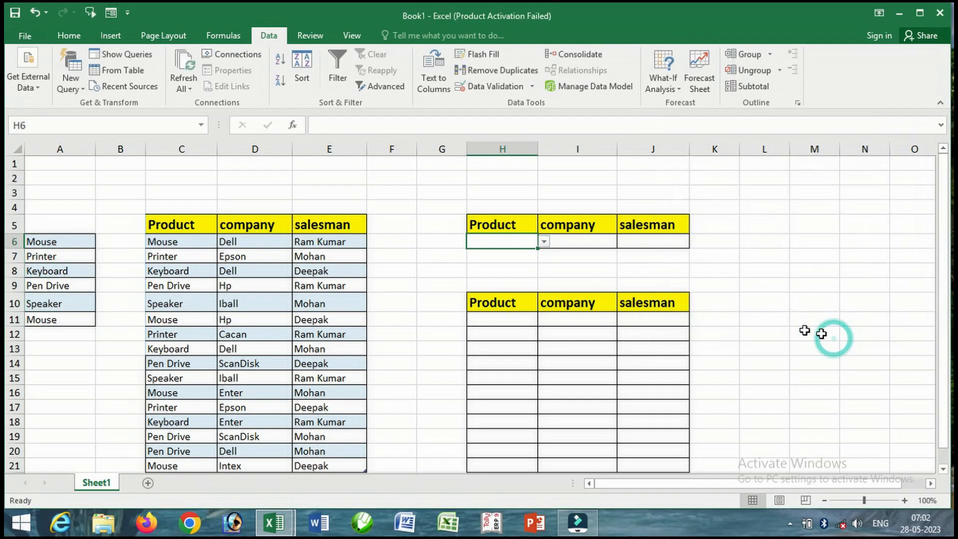
# Step: Choose Keyboard from the drop-down as the product criterion in H6
pyautogui.click(545, 241)
pyautogui.click(499, 272)
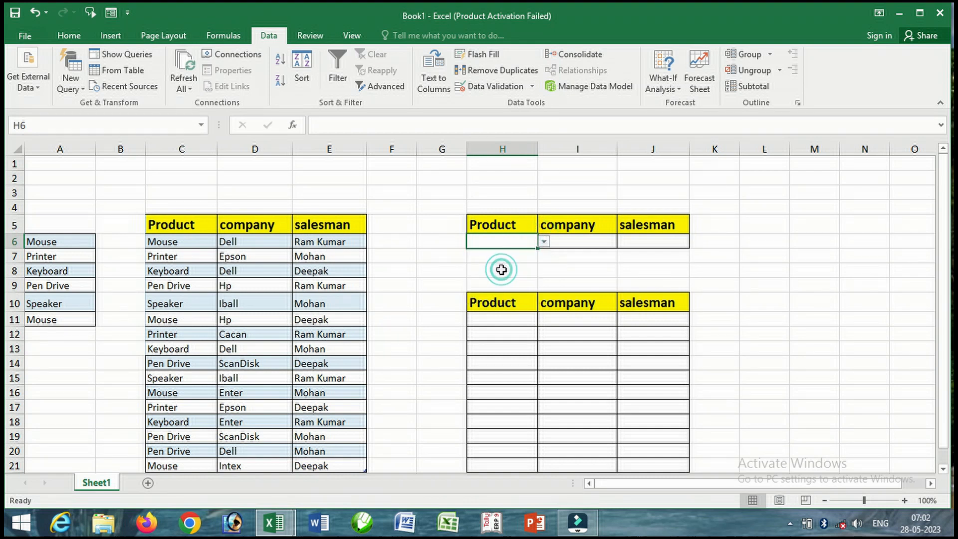
pyautogui.click(589, 246)
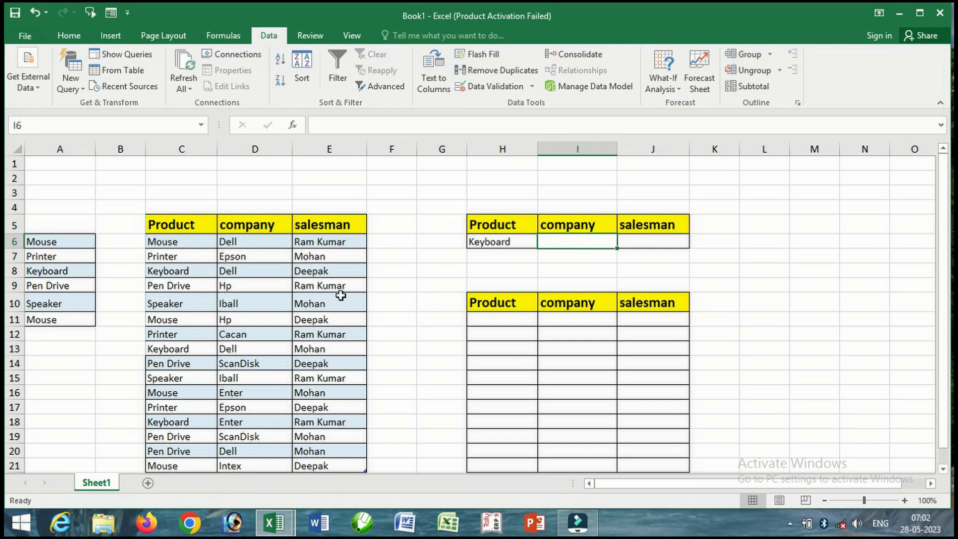
# Step: Look at the pick lists of existing entries for company cell D10 and salesman cell E8 without choosing anything
pyautogui.click(255, 286)
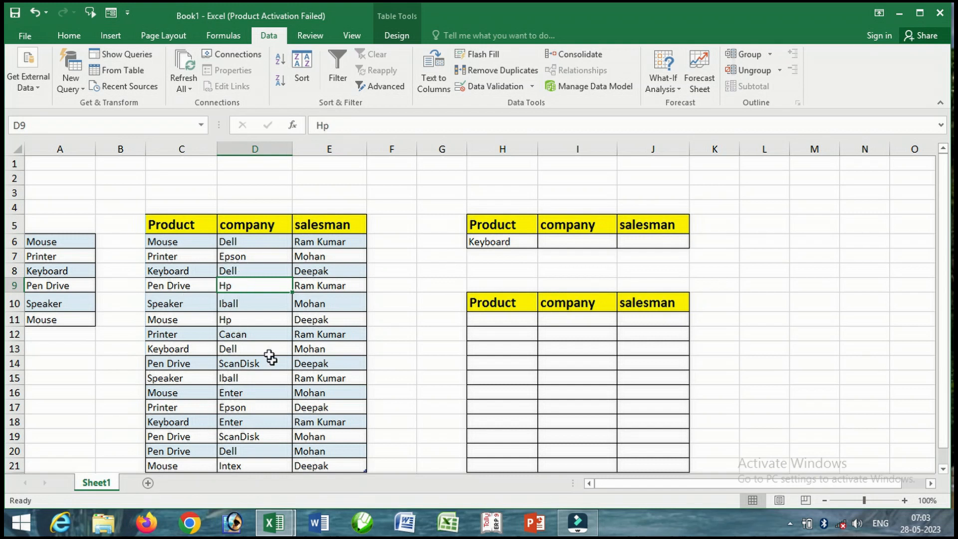
pyautogui.click(252, 305)
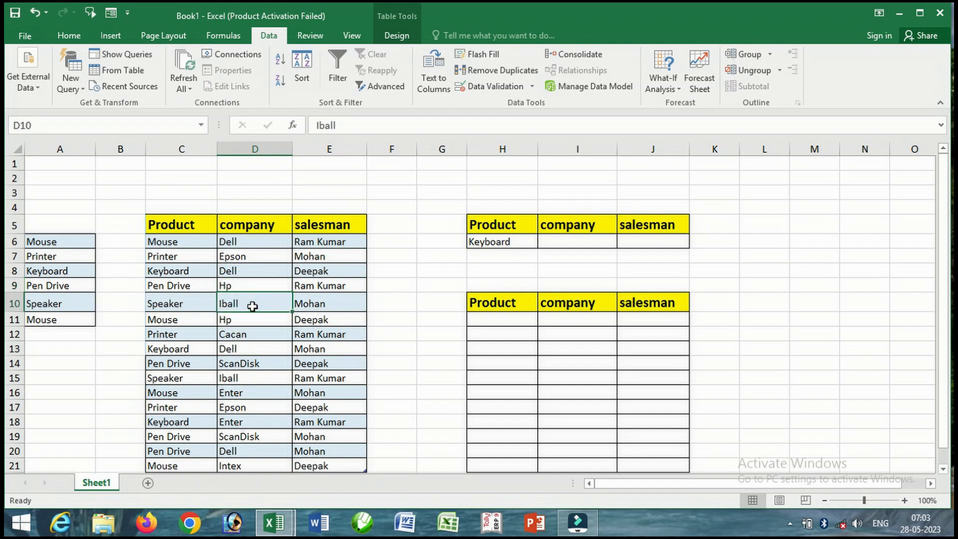
pyautogui.hotkey('alt', 'Down')
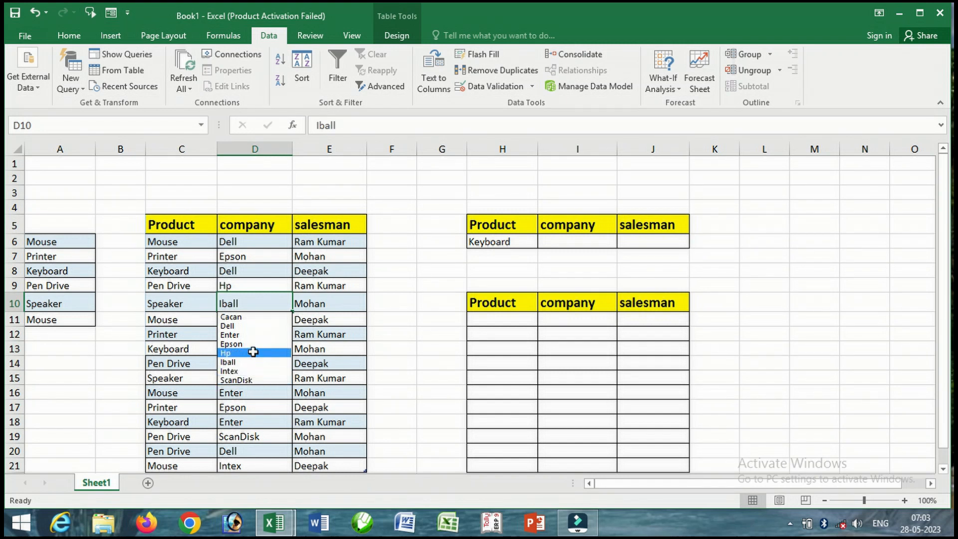
pyautogui.press('Escape')
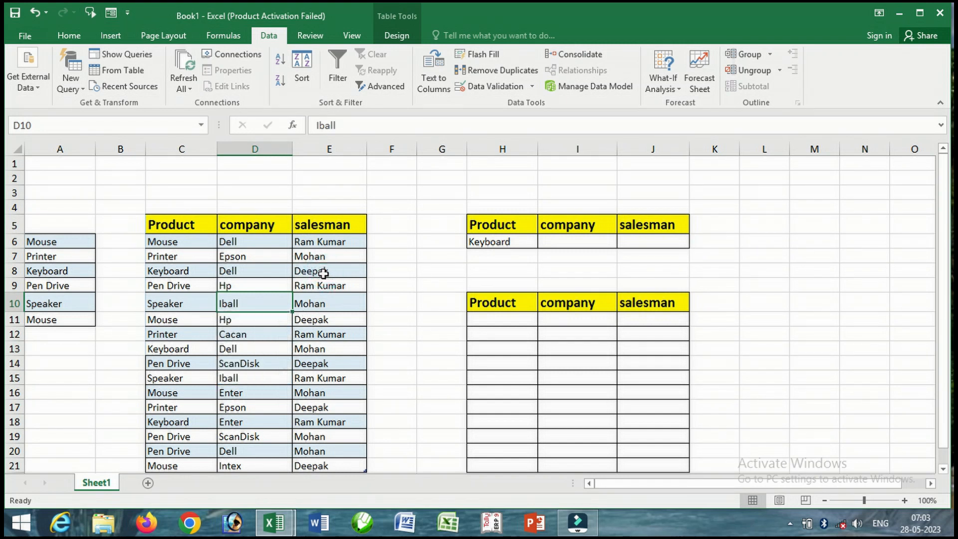
pyautogui.click(323, 273)
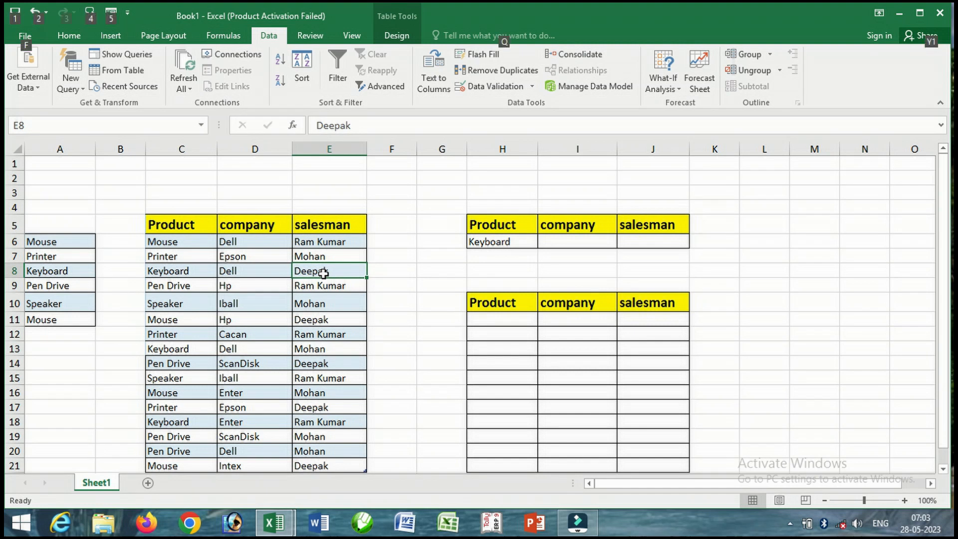
pyautogui.hotkey('alt', 'Down')
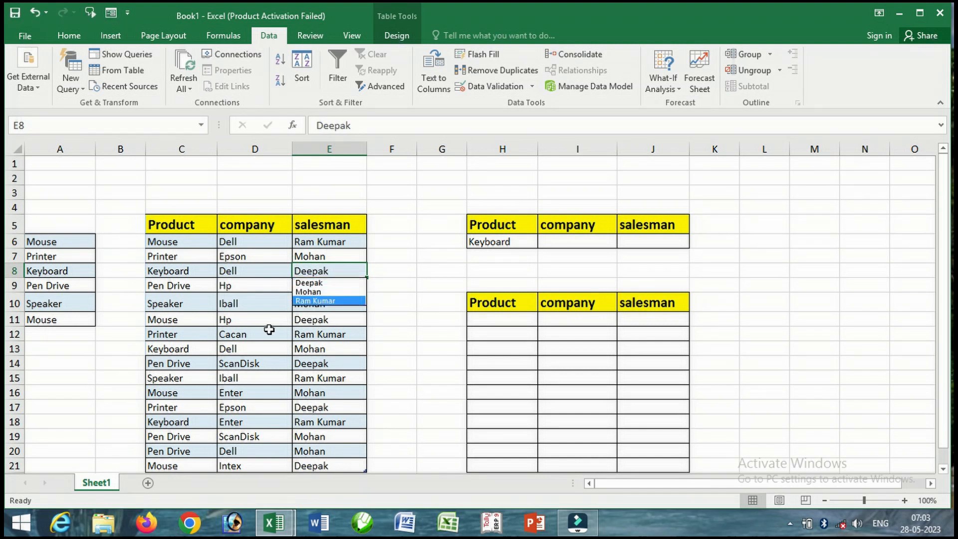
pyautogui.press('Escape')
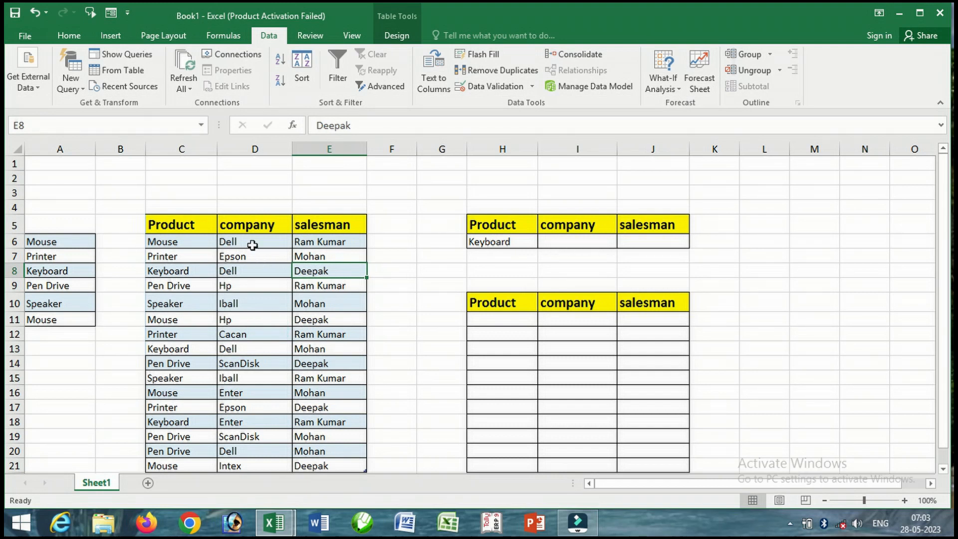
# Step: Copy the company values in D6:D21 to column B starting at B6, and widen column B
pyautogui.moveTo(253, 245); pyautogui.dragTo(254, 465)
pyautogui.hotkey('ctrl', 'c')
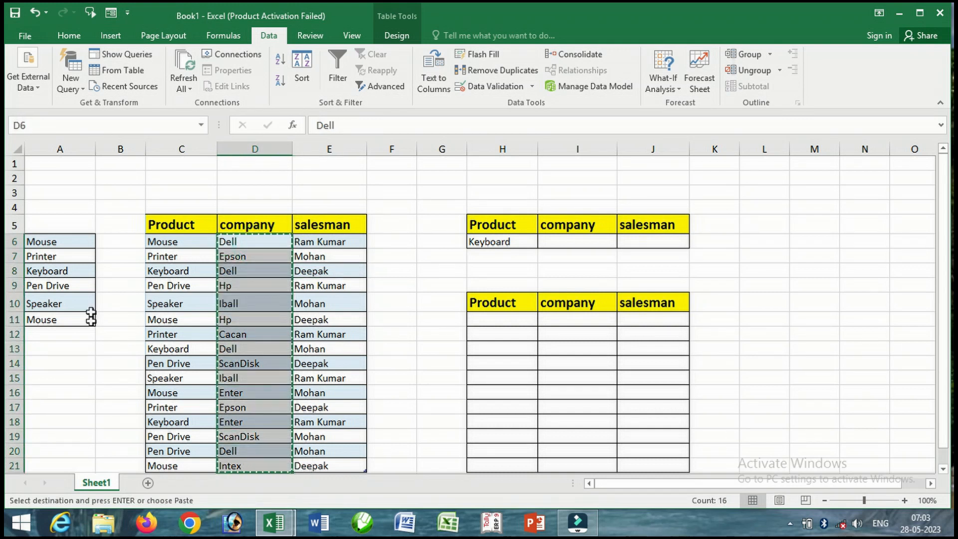
pyautogui.click(132, 242)
pyautogui.moveTo(148, 155); pyautogui.dragTo(172, 151)
pyautogui.hotkey('ctrl', 'v')
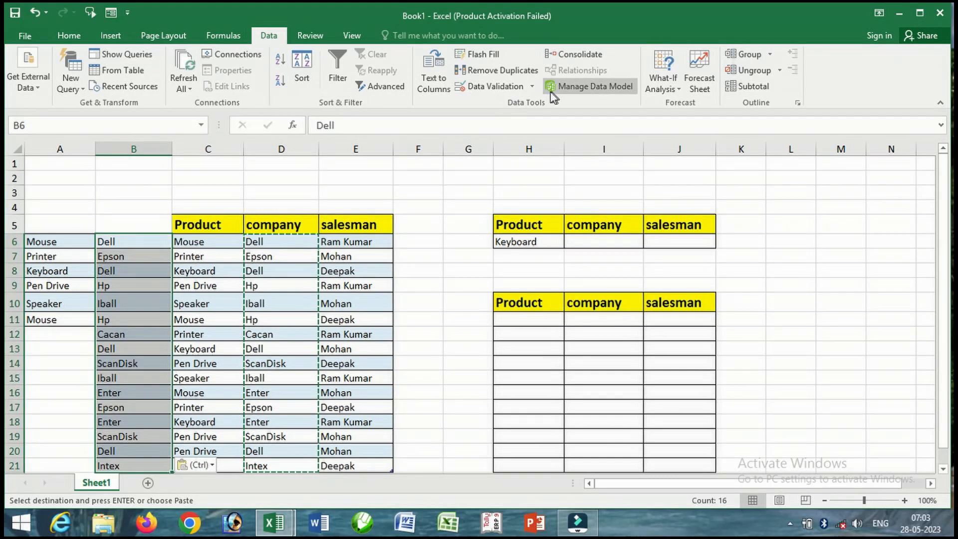
# Step: Remove duplicates from the company values in column B, continuing with the current selection only
pyautogui.click(504, 71)
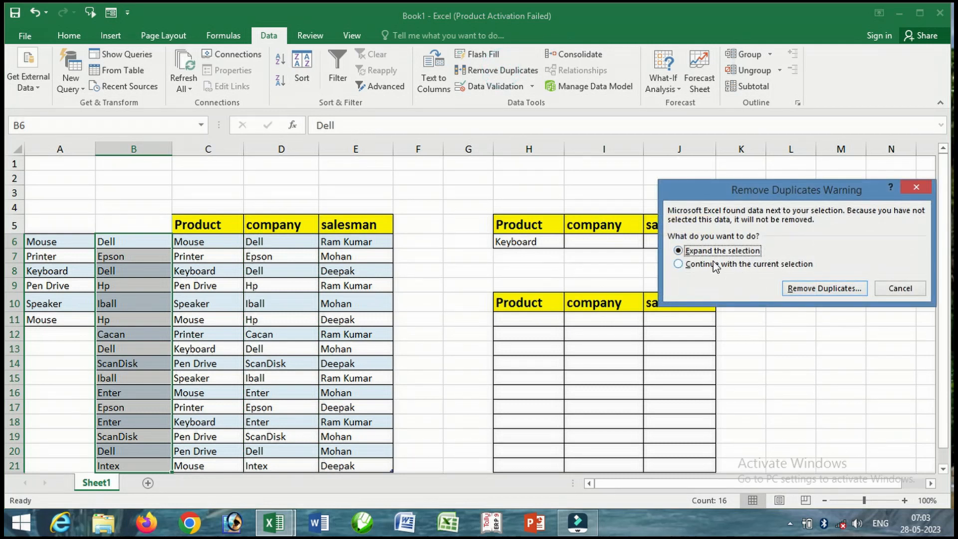
pyautogui.click(699, 265)
pyautogui.click(825, 289)
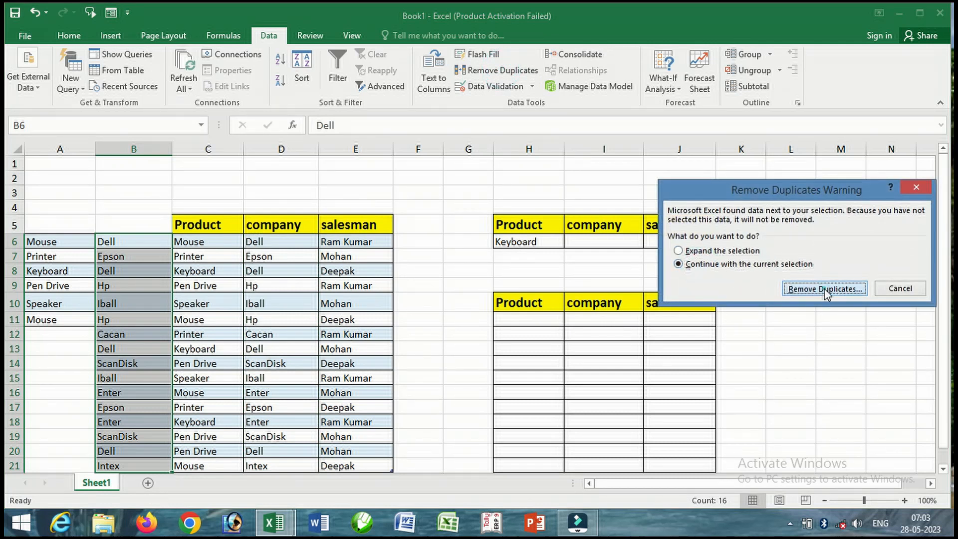
pyautogui.click(859, 331)
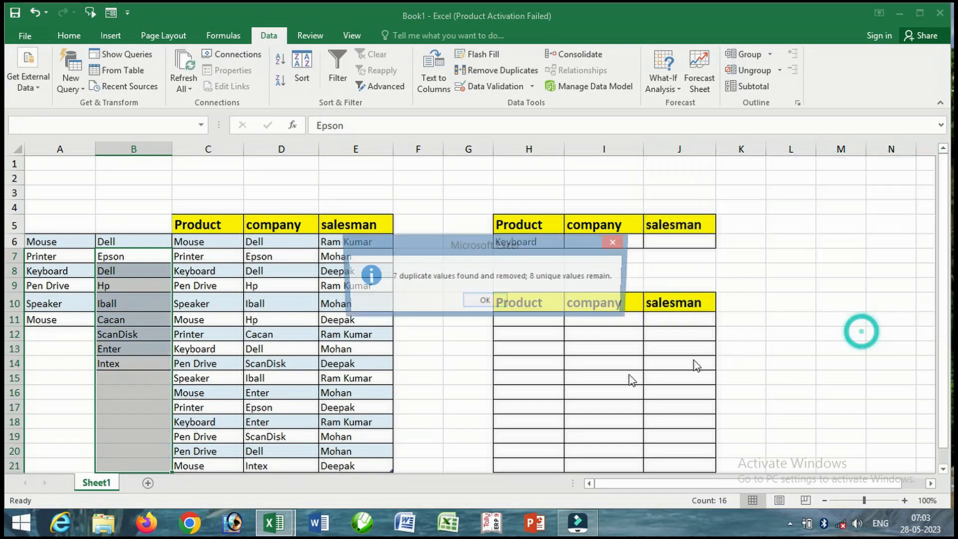
pyautogui.click(485, 301)
pyautogui.click(144, 326)
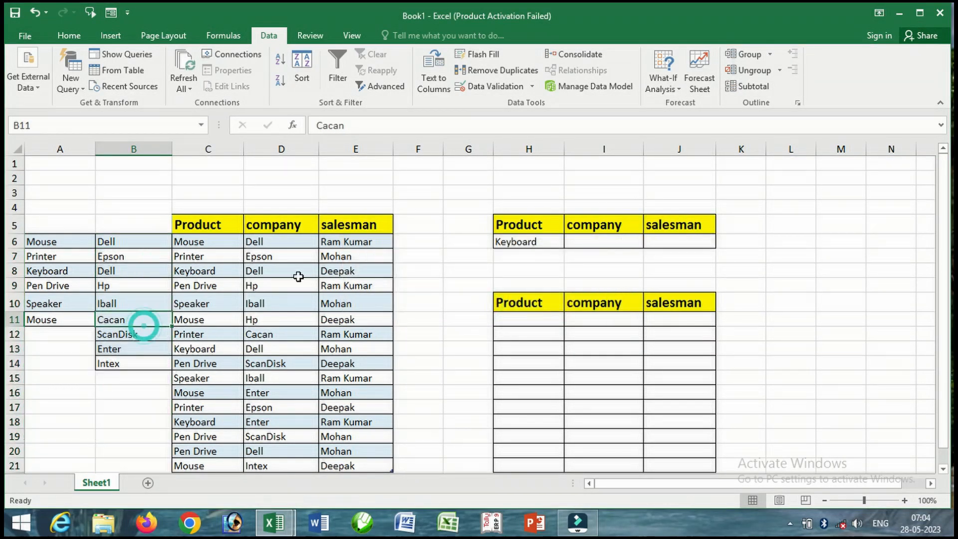
# Step: Add a drop-down list to the company criterion cell I6 through data validation, with source =$B$6:$B$14
pyautogui.click(592, 239)
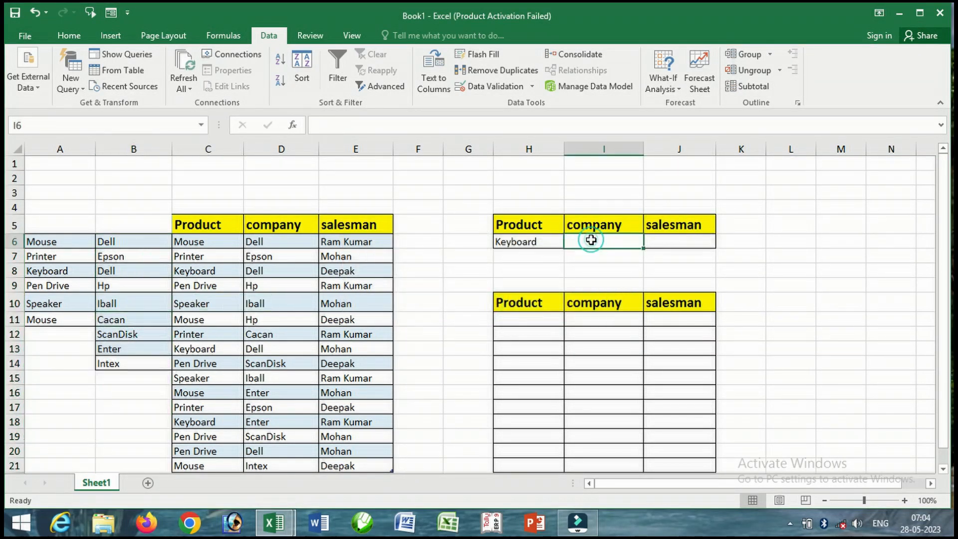
pyautogui.click(533, 87)
pyautogui.click(510, 106)
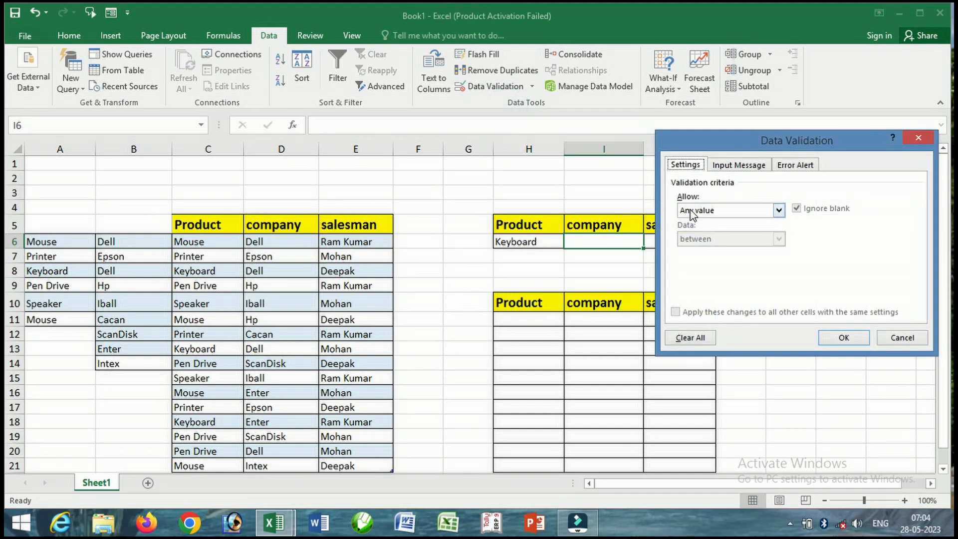
pyautogui.click(691, 211)
pyautogui.click(694, 248)
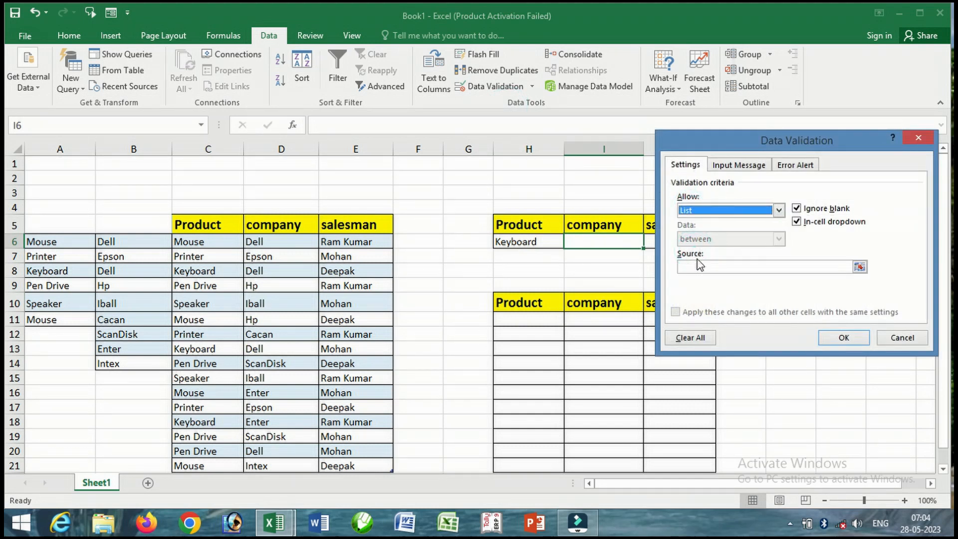
pyautogui.click(698, 267)
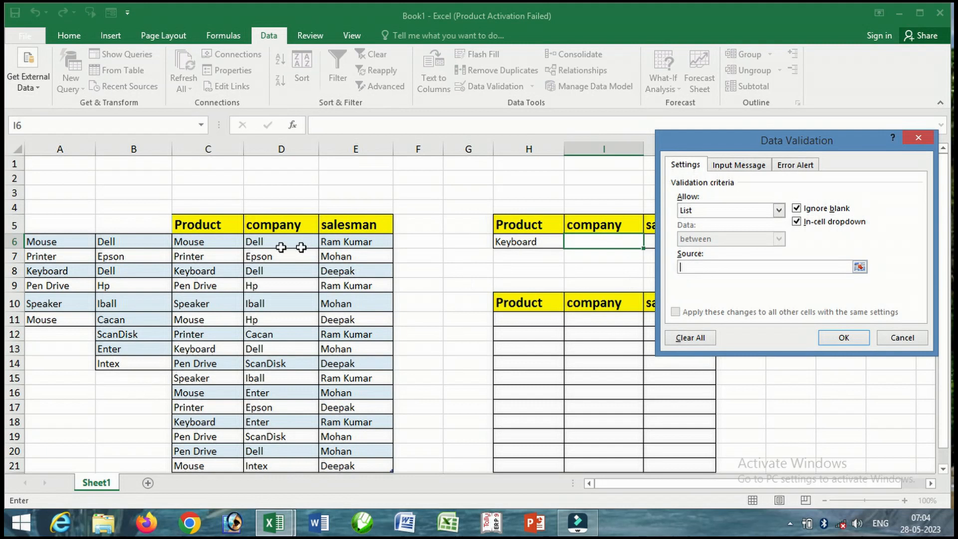
pyautogui.moveTo(157, 247); pyautogui.dragTo(159, 364)
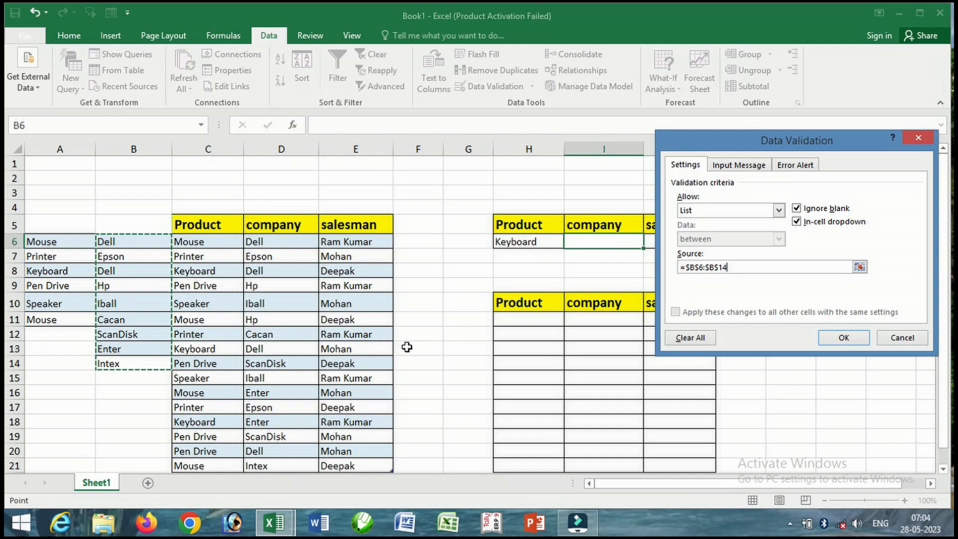
pyautogui.click(844, 337)
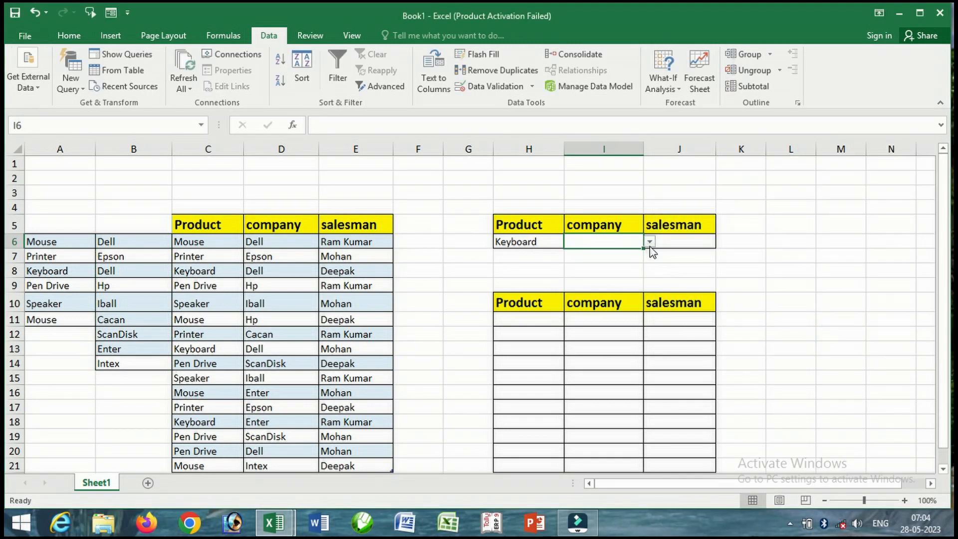
# Step: Choose Dell from the drop-down as the company criterion in I6
pyautogui.click(650, 241)
pyautogui.click(579, 252)
pyautogui.click(686, 243)
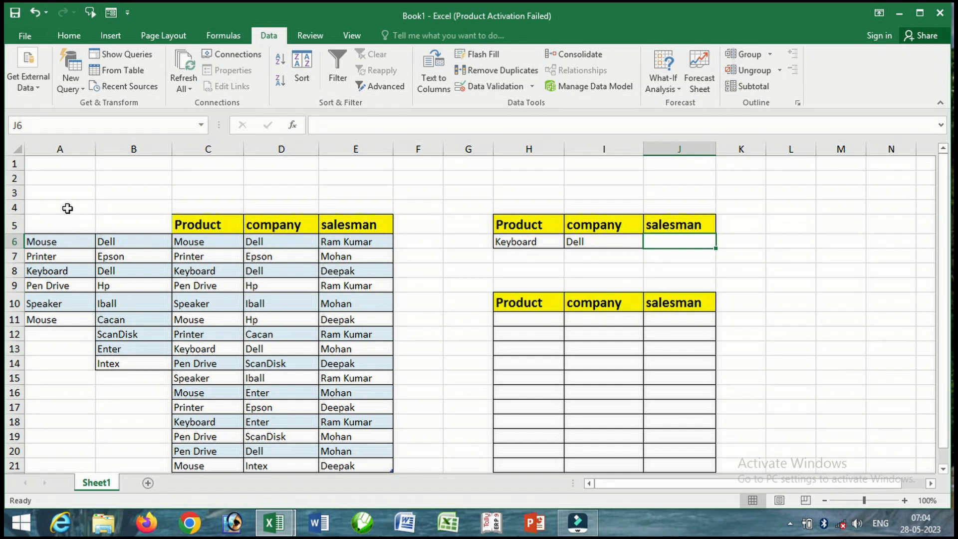
# Step: Try hiding helper columns A and B, and undo the hiding
pyautogui.moveTo(55, 144); pyautogui.dragTo(128, 155)
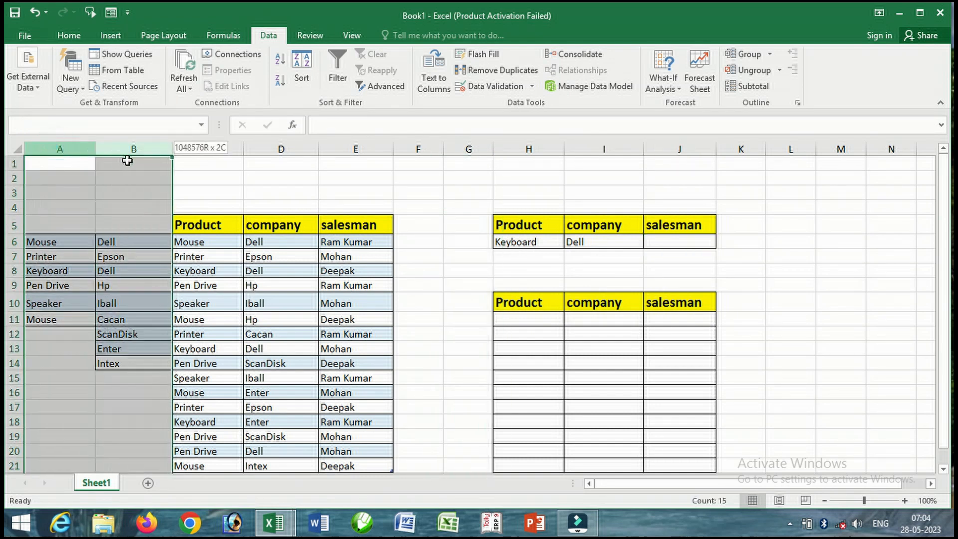
pyautogui.click(69, 35)
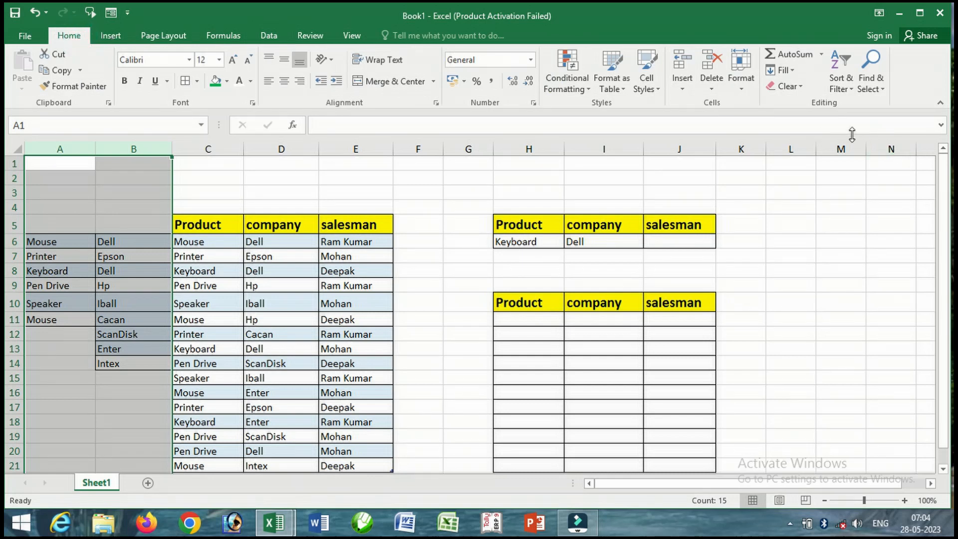
pyautogui.click(742, 83)
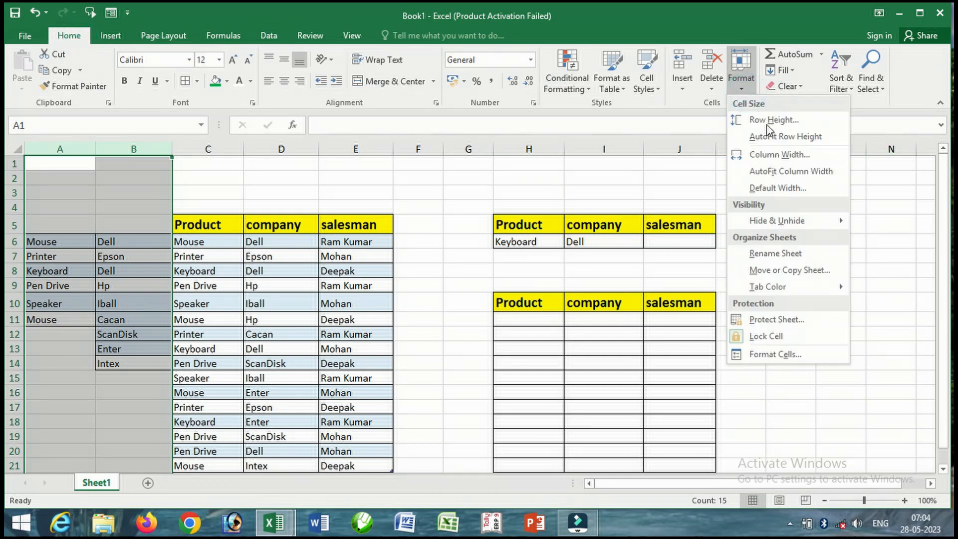
pyautogui.moveTo(814, 221)
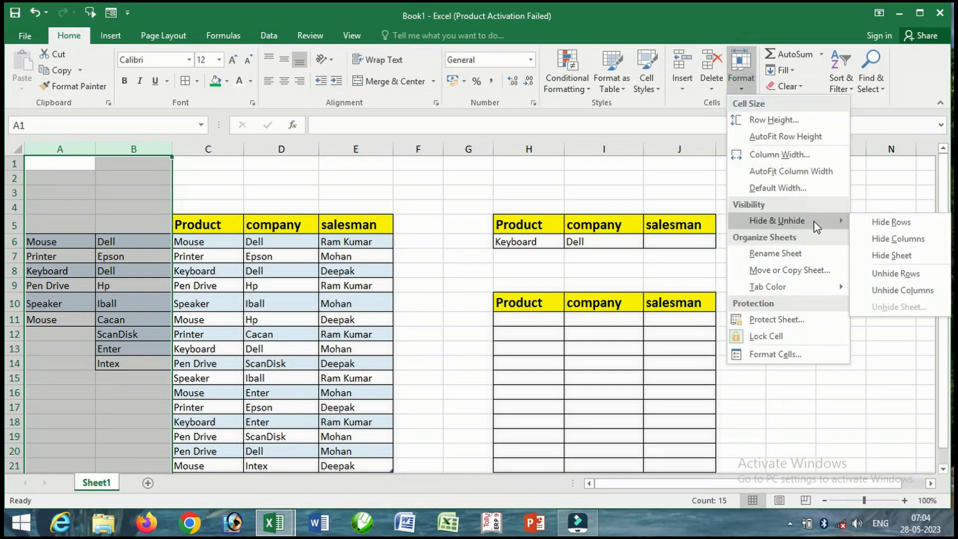
pyautogui.click(897, 240)
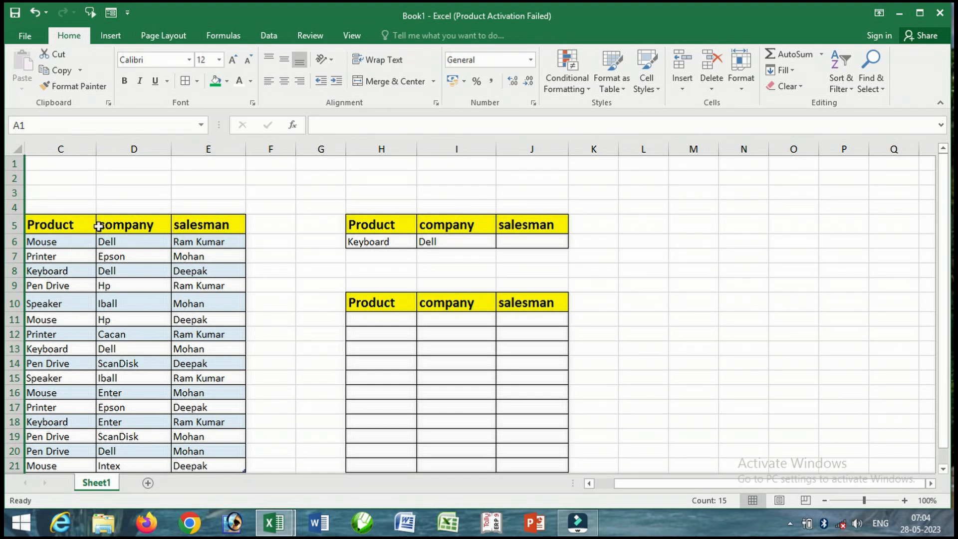
pyautogui.hotkey('ctrl', 'z')
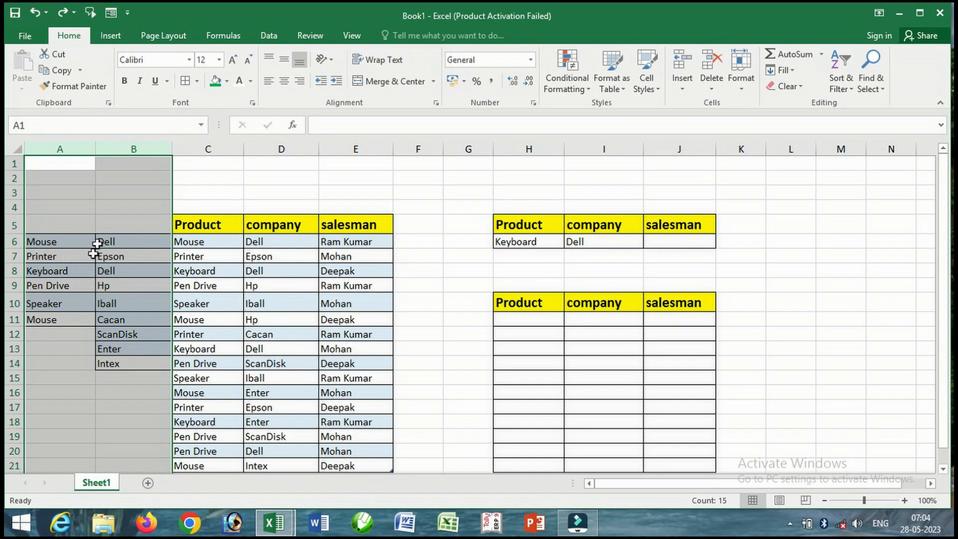
# Step: Disguise the helper lists in columns A and B by setting their font color to white and removing the cell borders
pyautogui.click(251, 81)
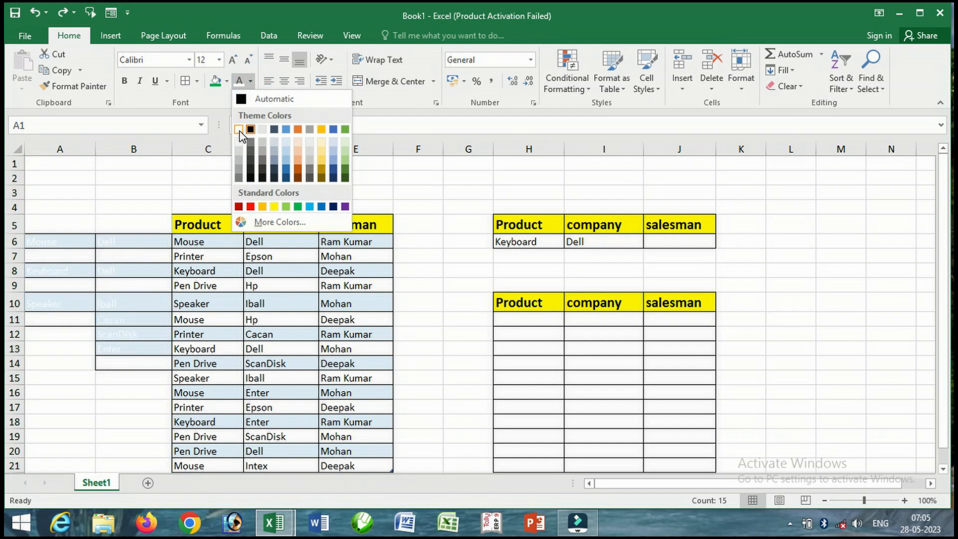
pyautogui.click(239, 130)
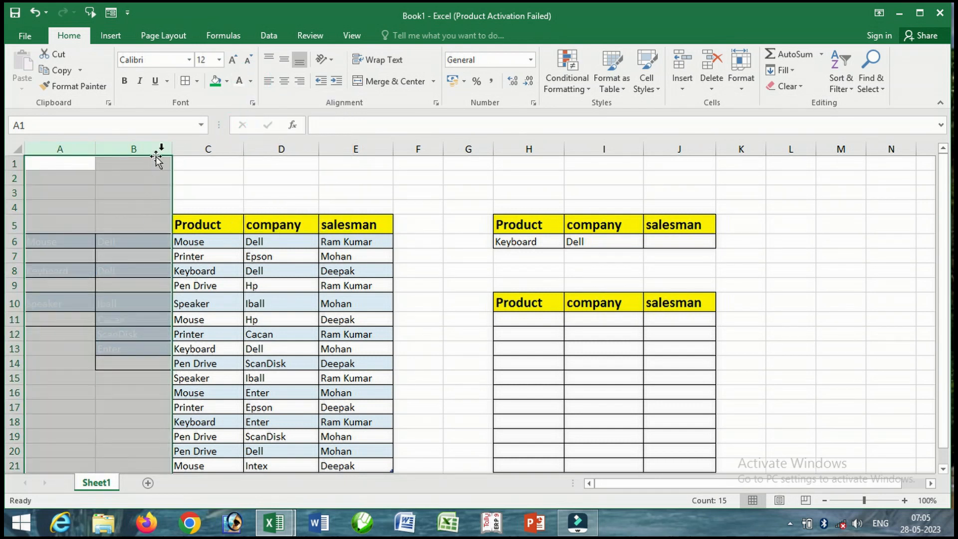
pyautogui.click(198, 81)
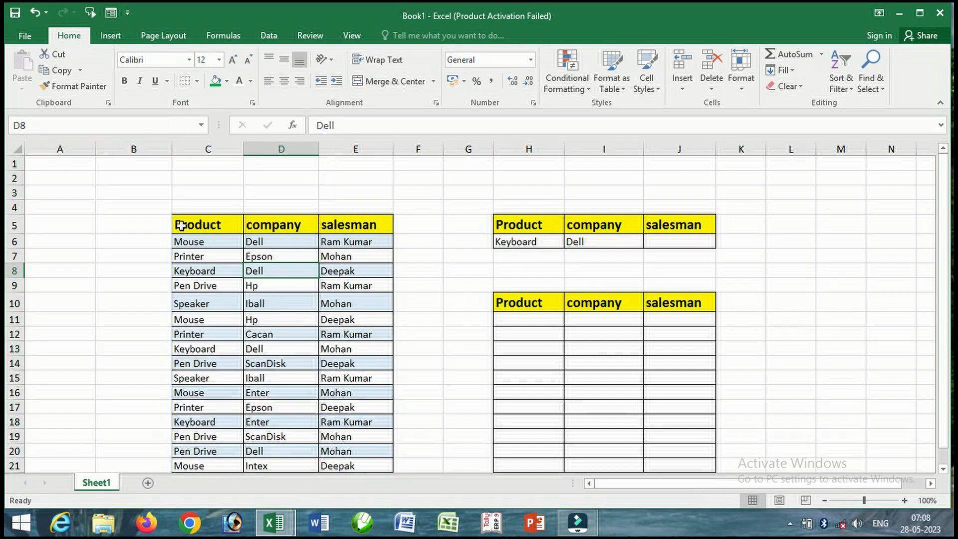
# Step: Convert the source range C5:E21 into a table with headers and name the range Data
pyautogui.moveTo(181, 224); pyautogui.dragTo(365, 458)
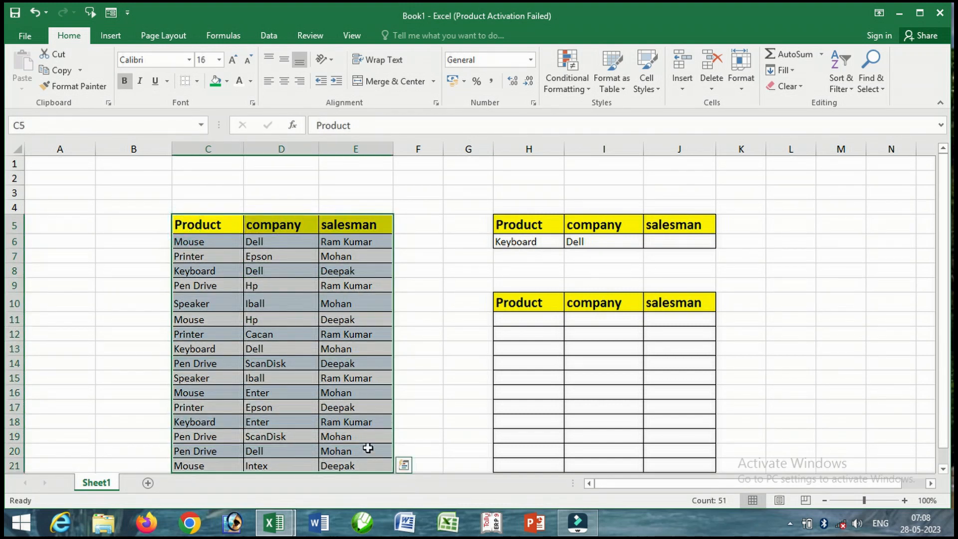
pyautogui.hotkey('ctrl', 't')
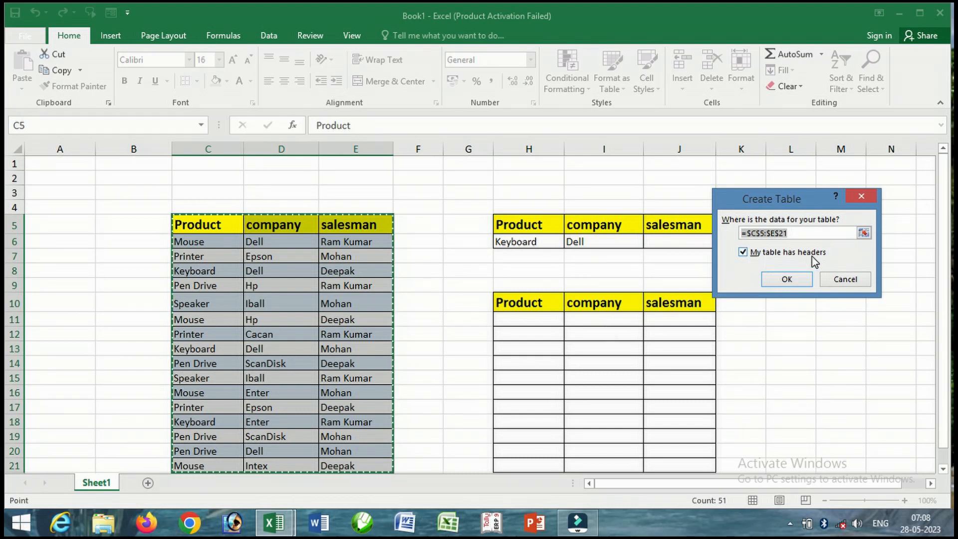
pyautogui.click(786, 280)
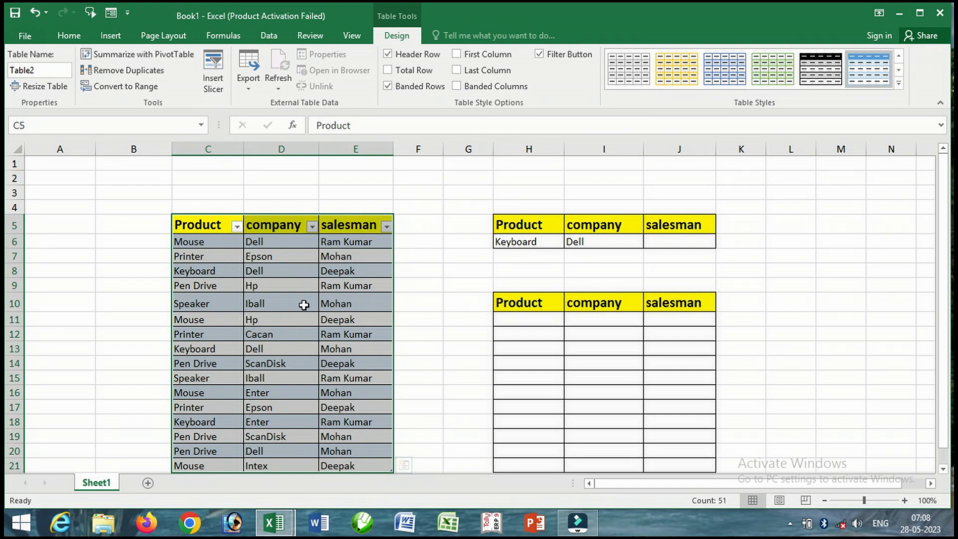
pyautogui.click(57, 125)
# Step: Start recording a macro named Ad, stored in this workbook
pyautogui.click(354, 38)
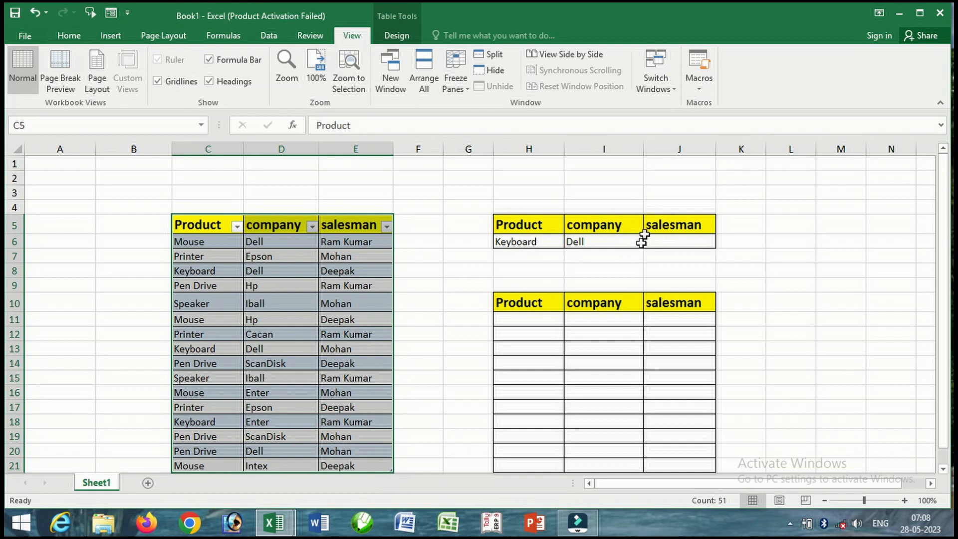
pyautogui.click(700, 90)
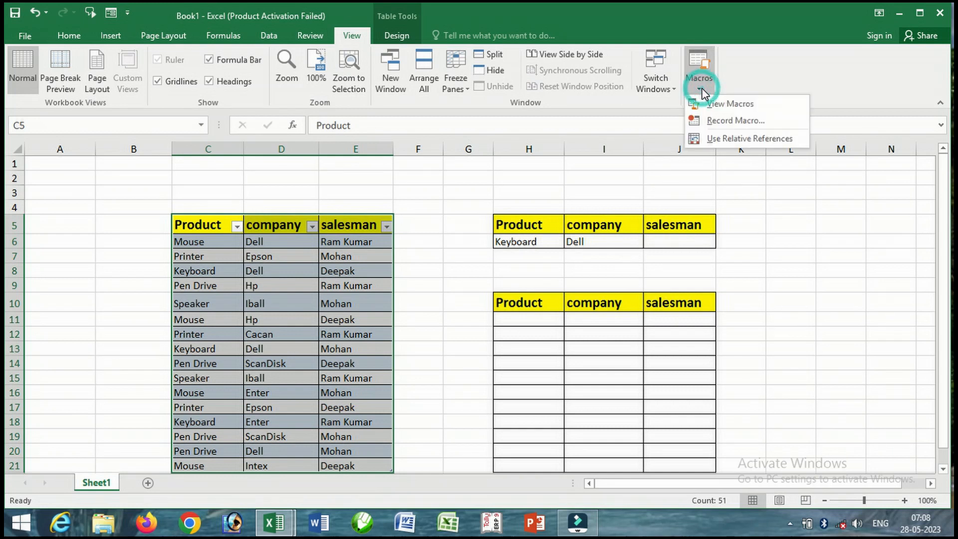
pyautogui.click(721, 123)
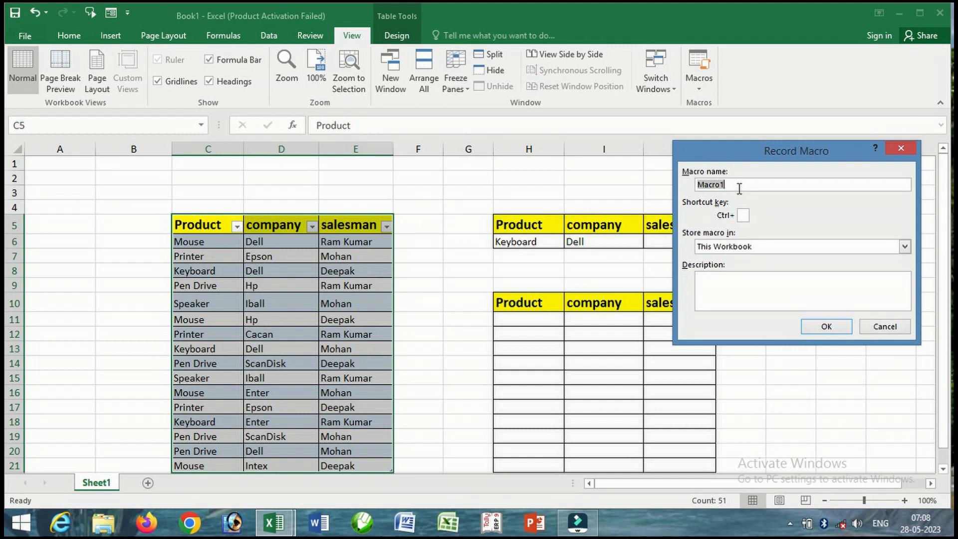
pyautogui.write('Ad')
pyautogui.click(830, 327)
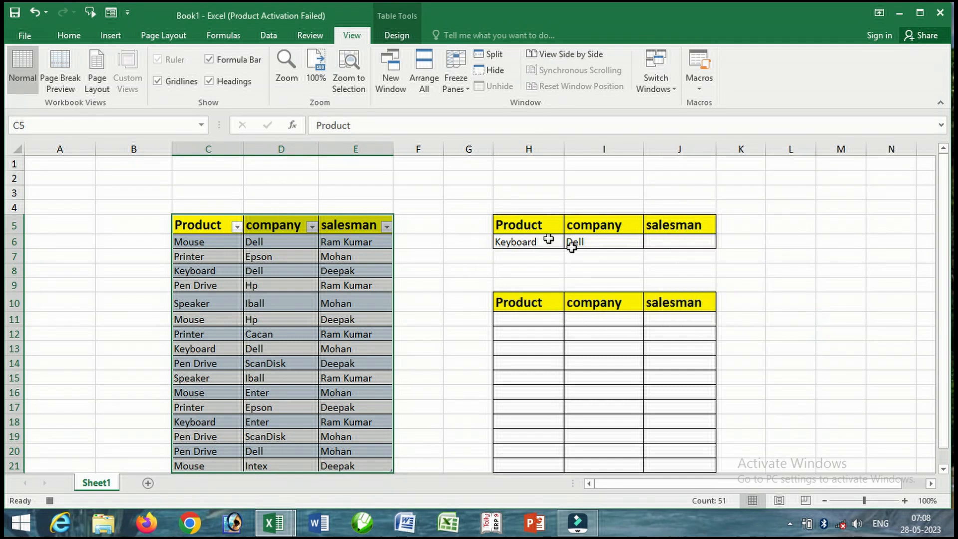
# Step: Start an advanced filter from H6 that copies to another location, with the named range Data as its list range
pyautogui.click(523, 243)
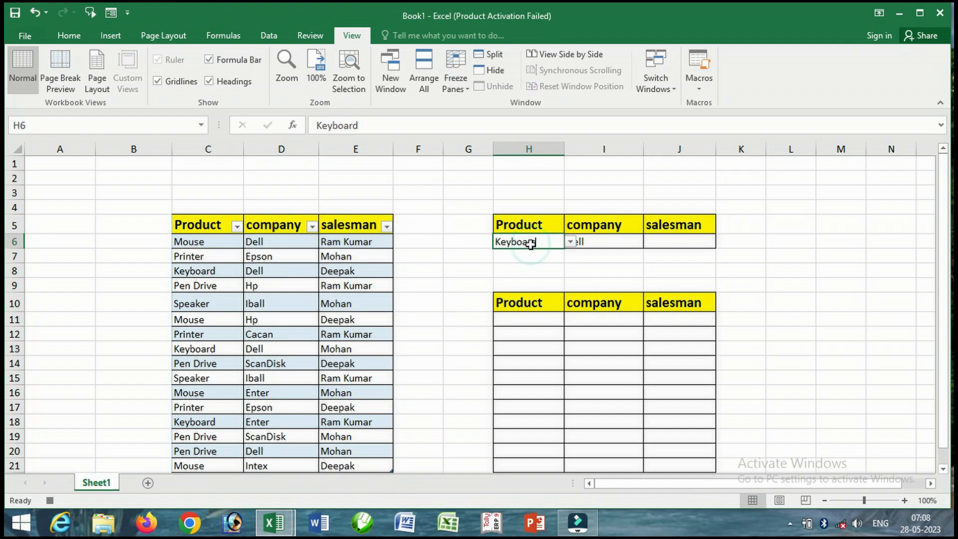
pyautogui.click(269, 35)
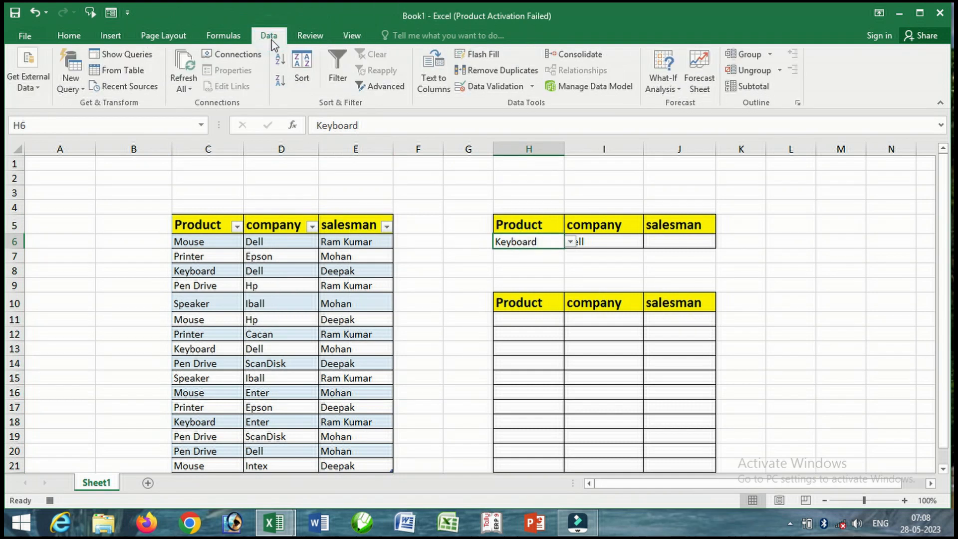
pyautogui.click(384, 87)
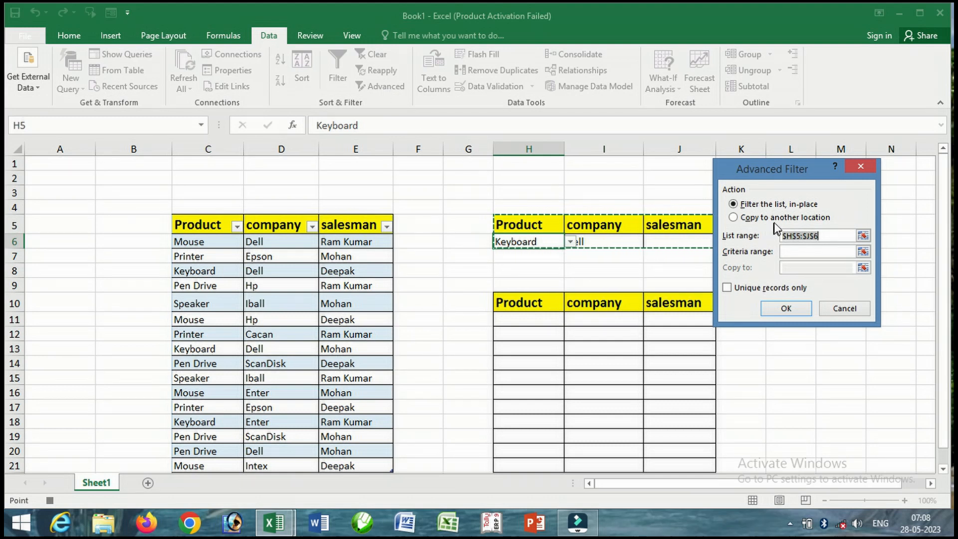
pyautogui.click(737, 218)
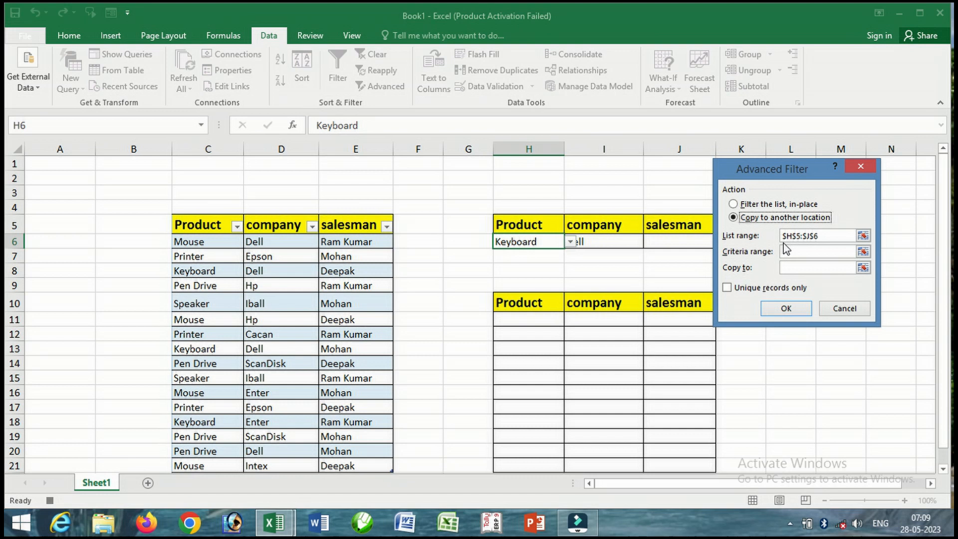
pyautogui.click(826, 240)
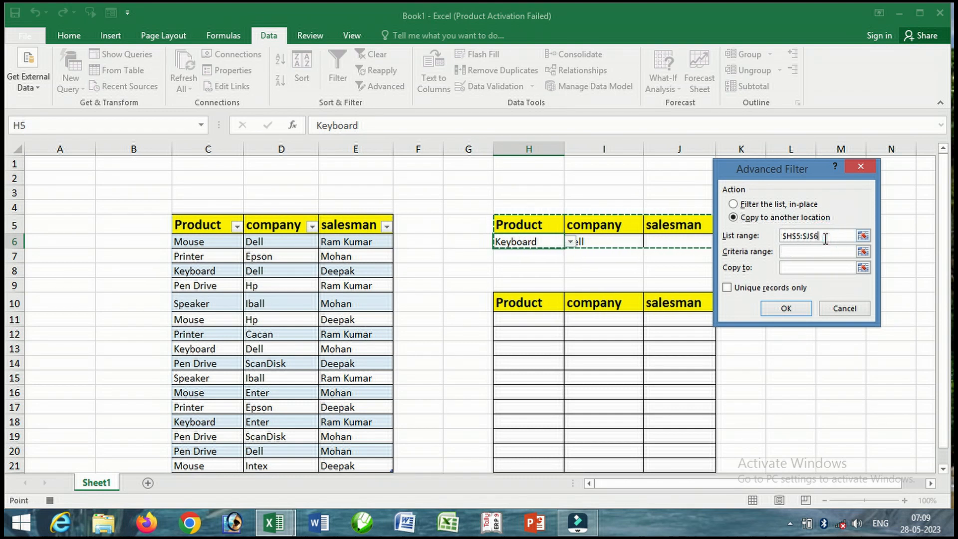
pyautogui.press('BackSpace')
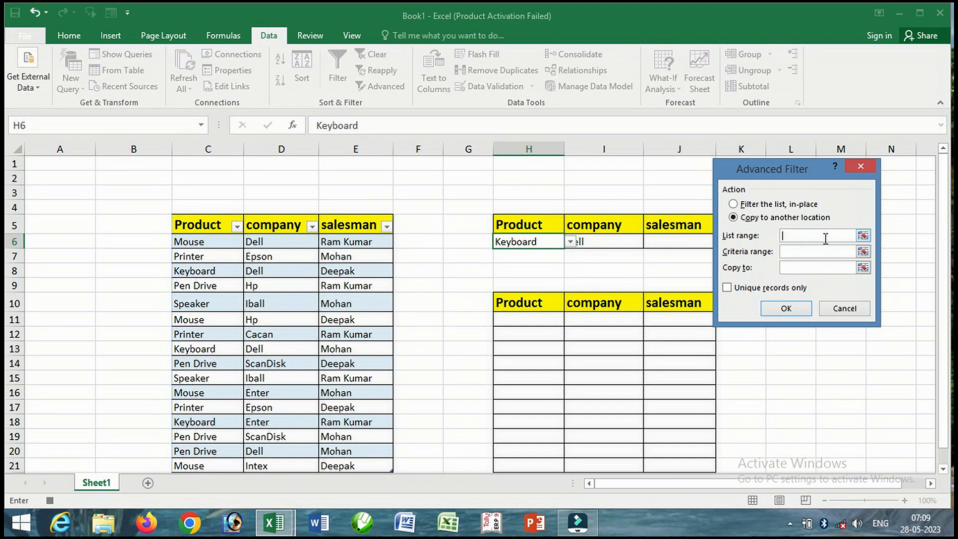
pyautogui.press('F3')
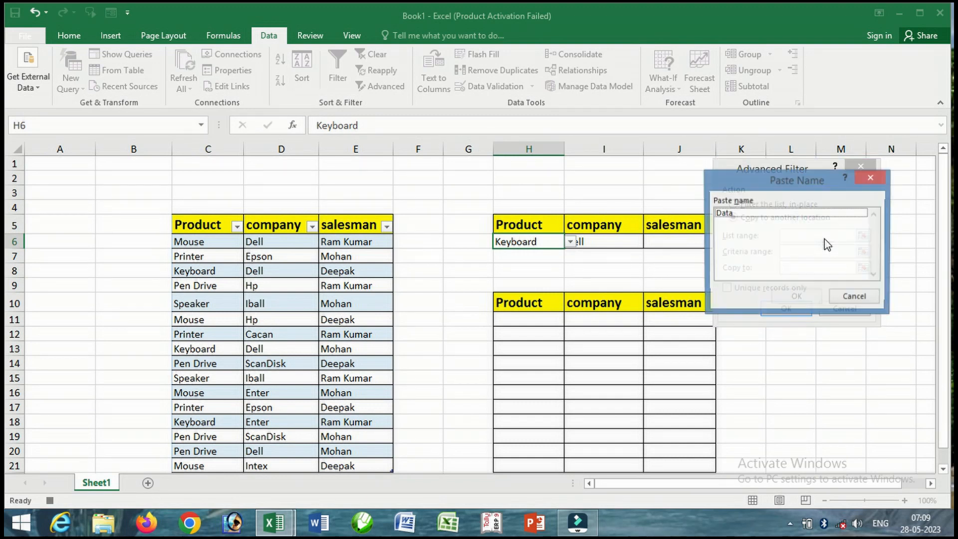
pyautogui.click(748, 215)
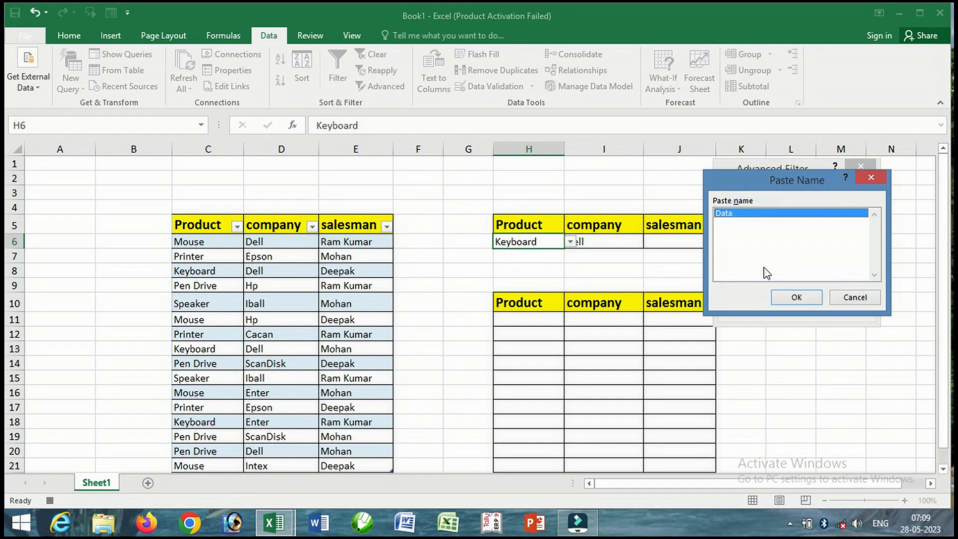
pyautogui.click(794, 297)
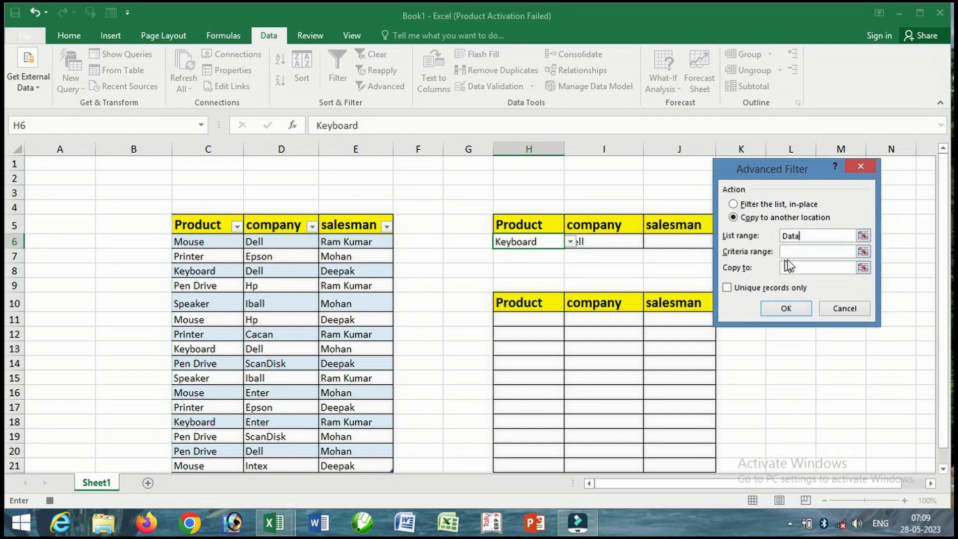
# Step: Set the criteria range to H5:J6 and the copy-to range to H10:J10, and run the advanced filter
pyautogui.click(799, 252)
pyautogui.moveTo(782, 173); pyautogui.dragTo(819, 180)
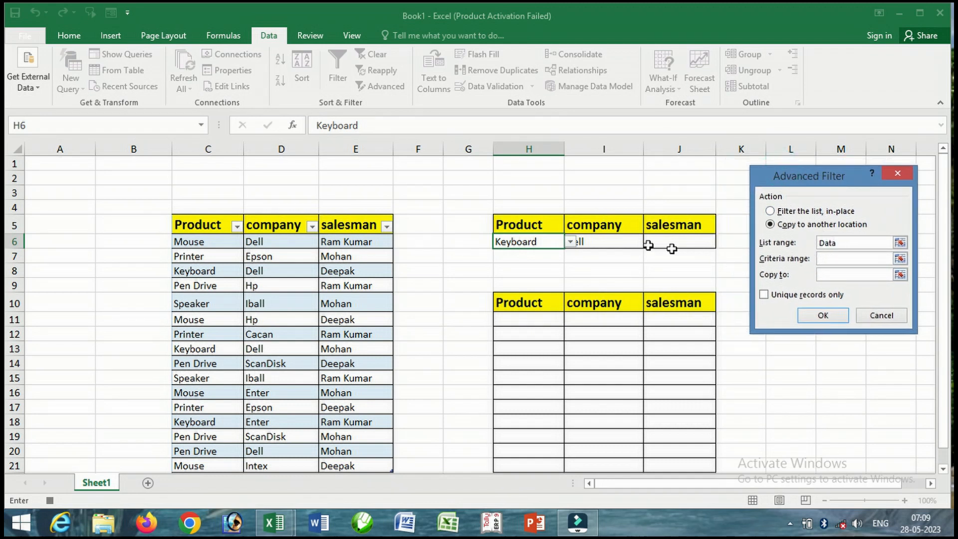
pyautogui.moveTo(514, 222); pyautogui.dragTo(666, 240)
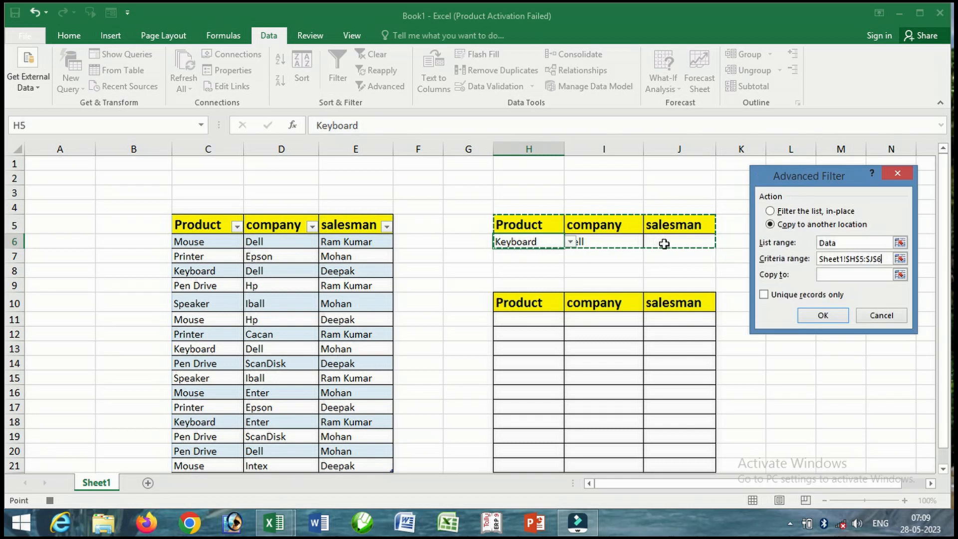
pyautogui.click(827, 275)
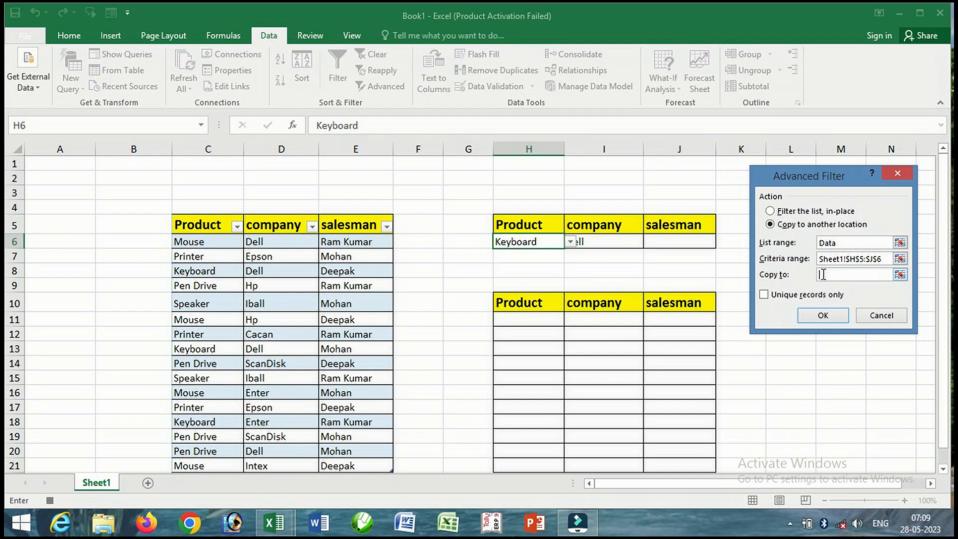
pyautogui.moveTo(521, 303); pyautogui.dragTo(659, 307)
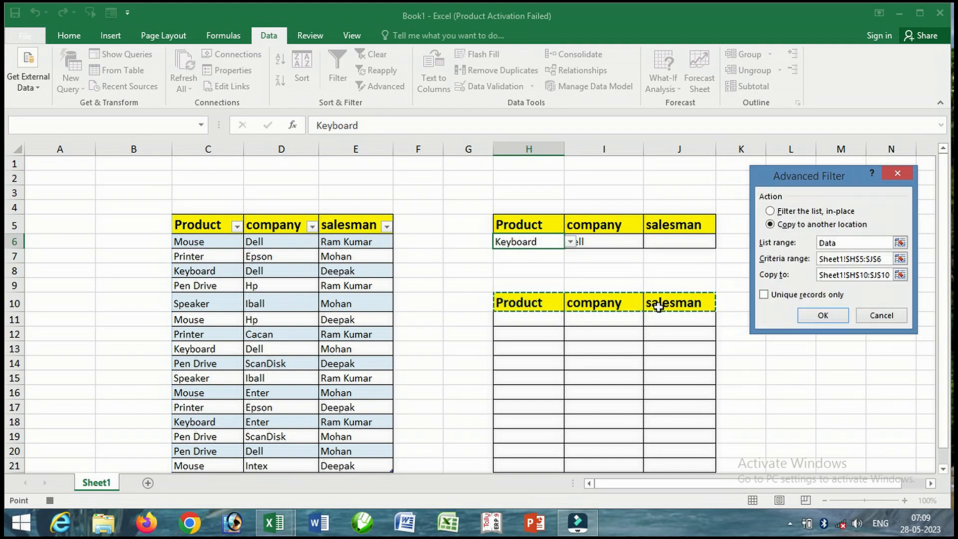
pyautogui.click(821, 316)
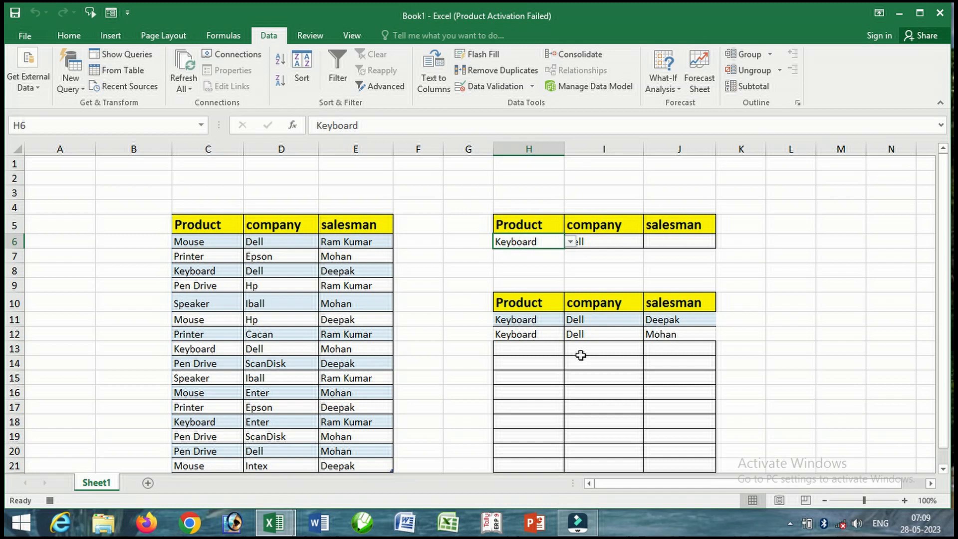
# Step: Stop recording the advanced filter macro
pyautogui.click(353, 36)
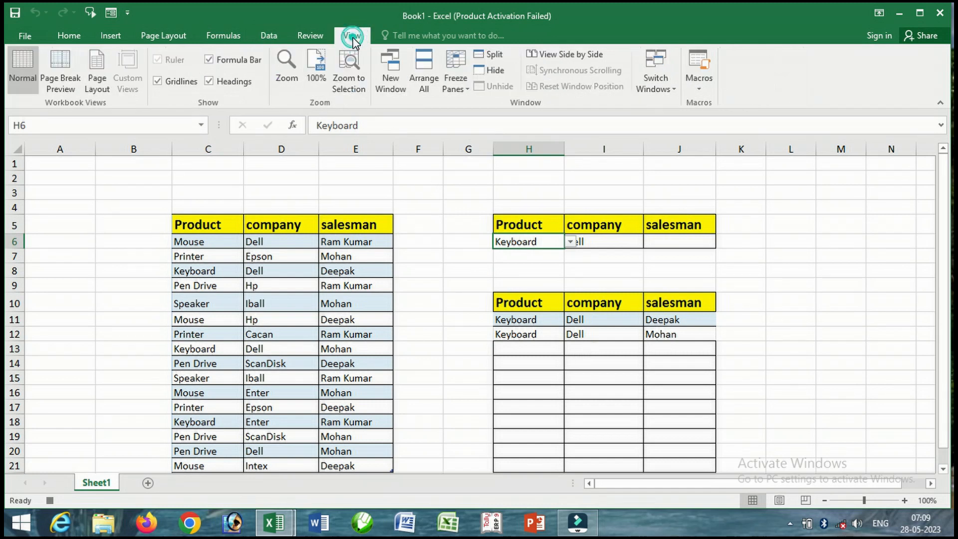
pyautogui.click(699, 90)
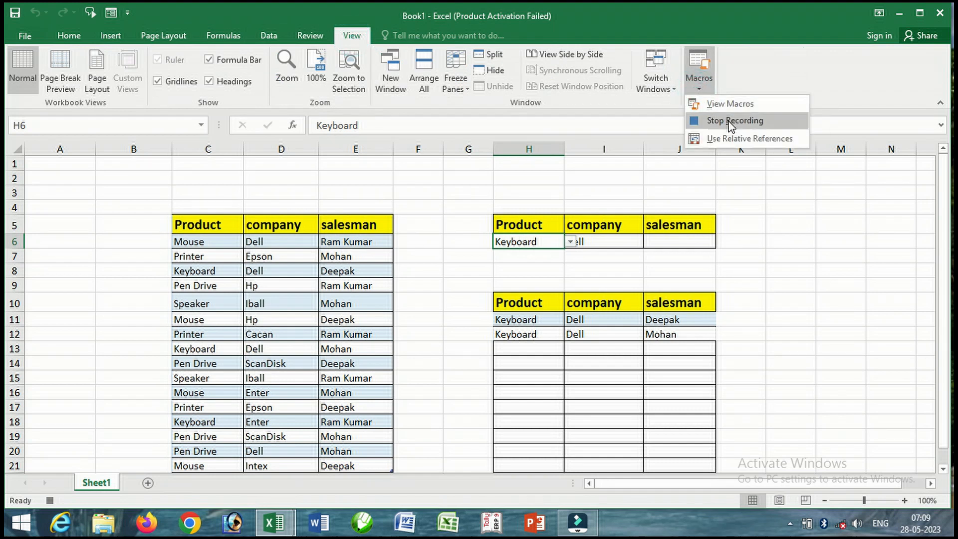
pyautogui.click(732, 123)
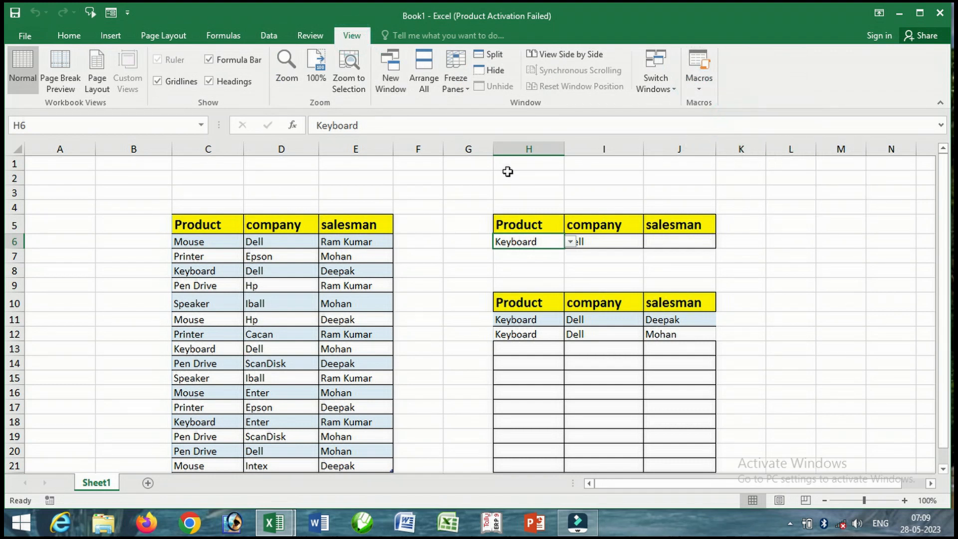
# Step: Draw a rounded rectangle about 4.13 cm wide and 1.4 cm high beside the criteria and result tables, and label it Show Record
pyautogui.click(113, 40)
pyautogui.click(226, 58)
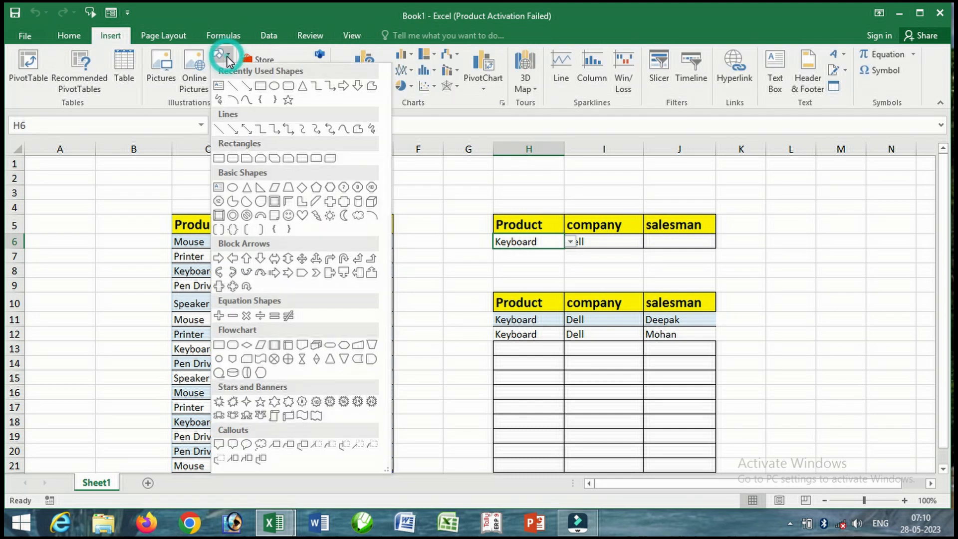
pyautogui.click(288, 86)
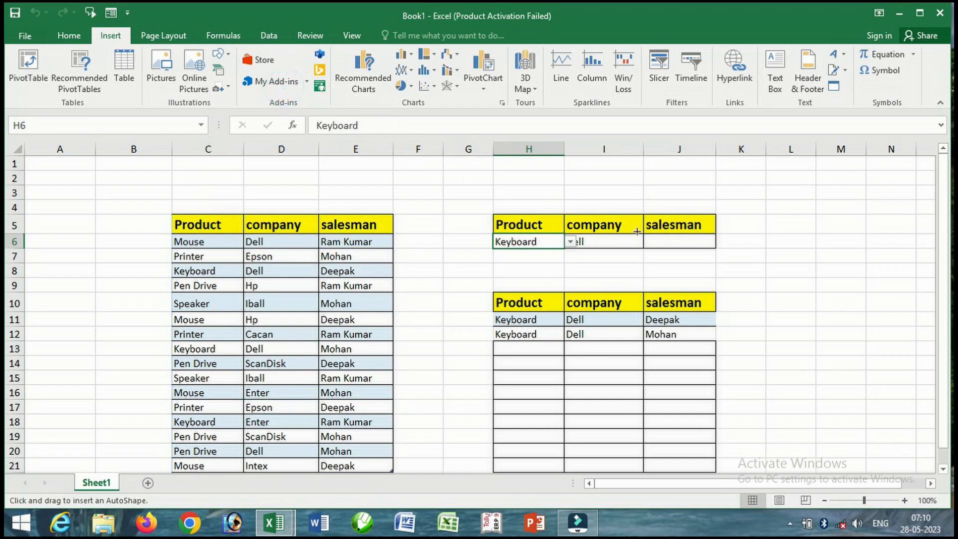
pyautogui.moveTo(758, 249)
pyautogui.mouseDown()
pyautogui.moveTo(785, 271)
pyautogui.moveTo(868, 287)
pyautogui.mouseUp()
pyautogui.rightClick(819, 265)
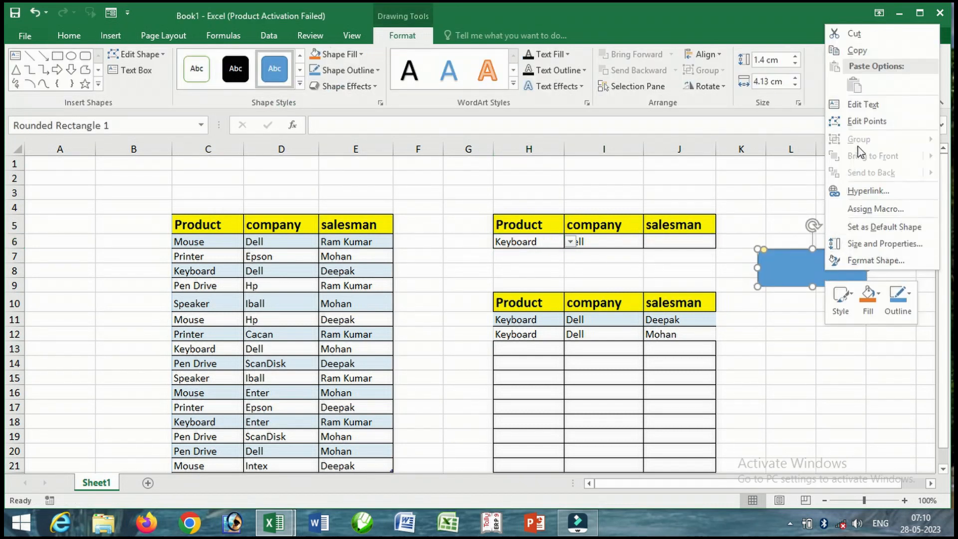
pyautogui.click(862, 106)
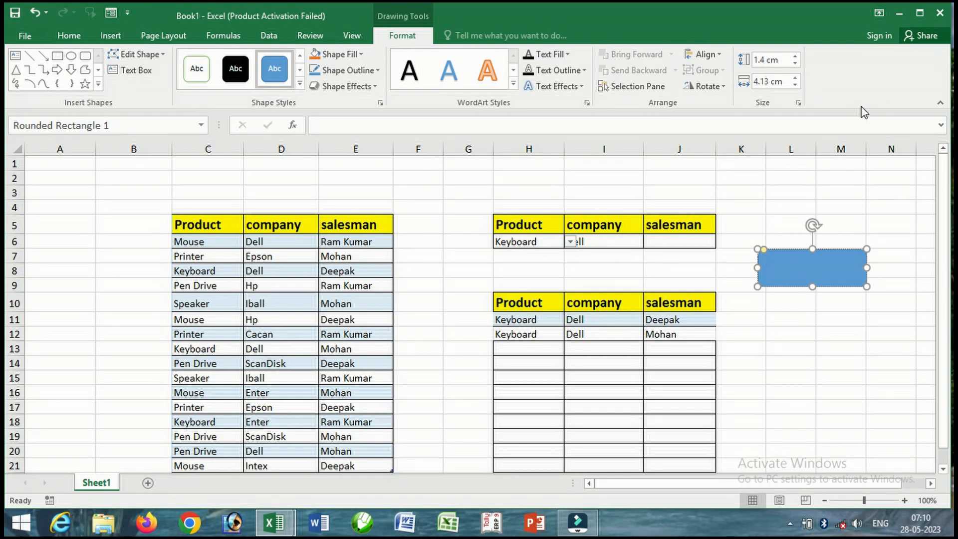
pyautogui.write('Show Record')
# Step: Enlarge the shape's Show Record text to 18 pt and colour it red
pyautogui.hotkey('ctrl', 'shift', 'Left')
pyautogui.hotkey('ctrl', 'shift', 'Left')
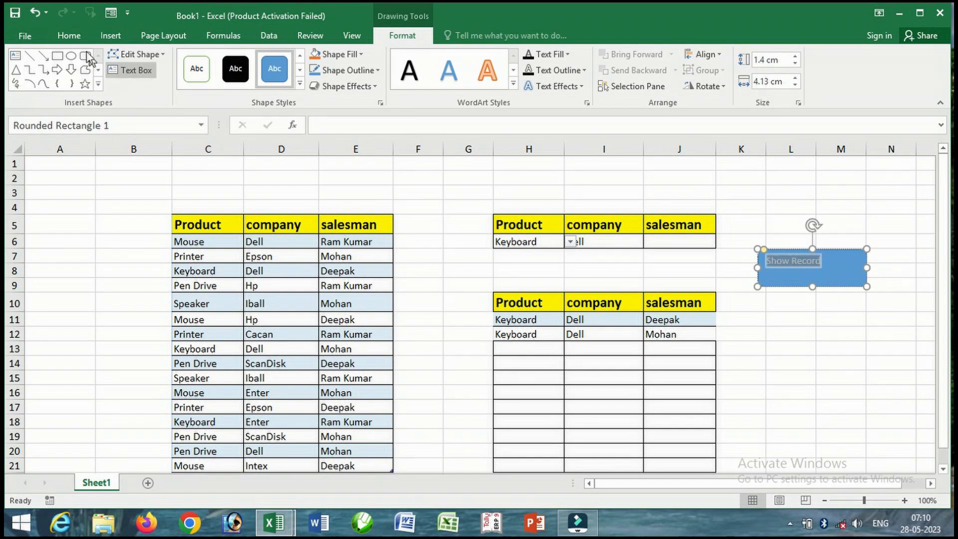
pyautogui.click(65, 35)
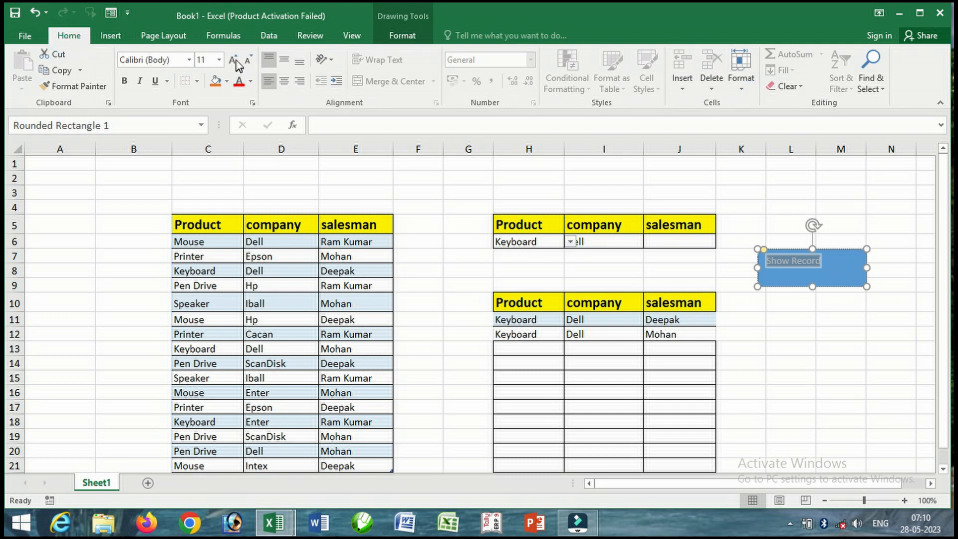
pyautogui.click(233, 60)
pyautogui.click(232, 60)
pyautogui.click(233, 60)
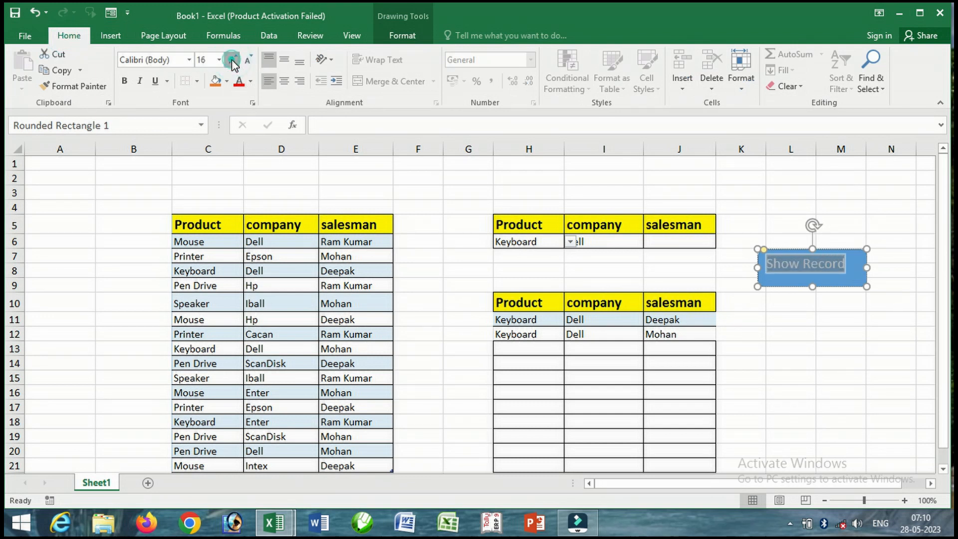
pyautogui.click(232, 61)
pyautogui.click(241, 84)
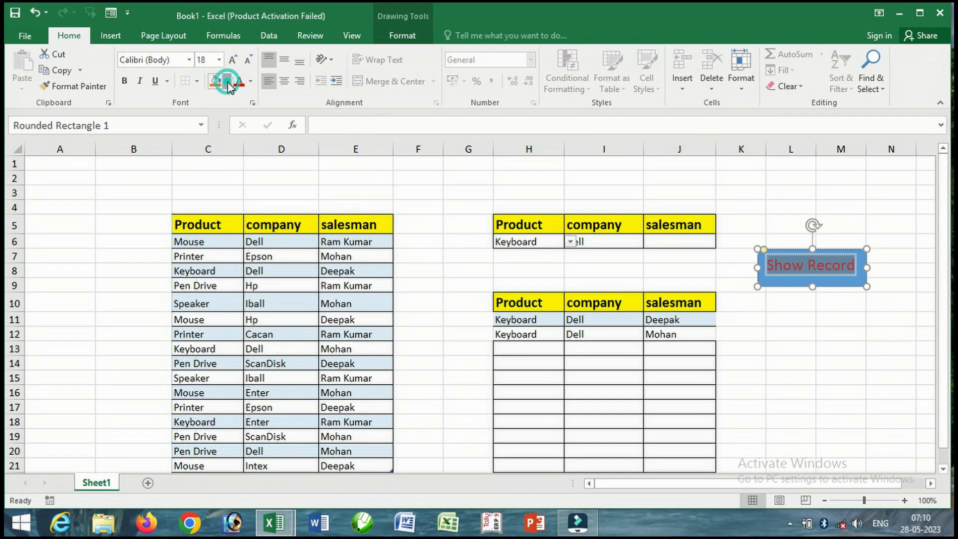
# Step: Fill the Show Record shape with light blue, and make its text bold and centred both horizontally and vertically
pyautogui.click(228, 82)
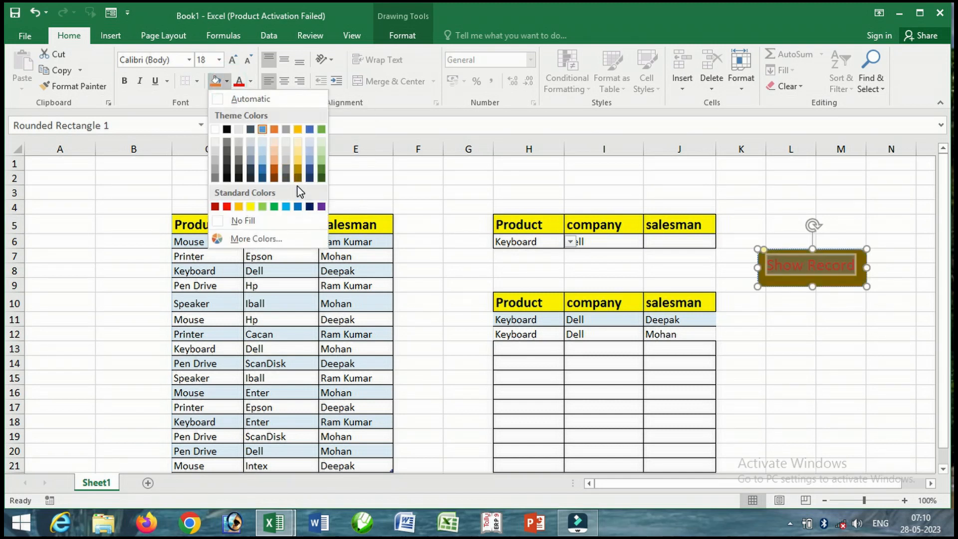
pyautogui.click(286, 206)
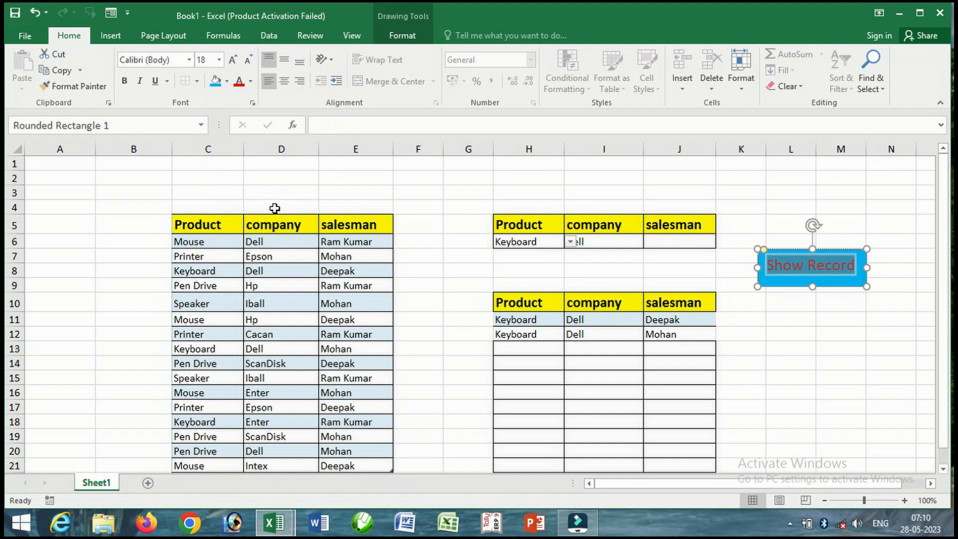
pyautogui.click(124, 81)
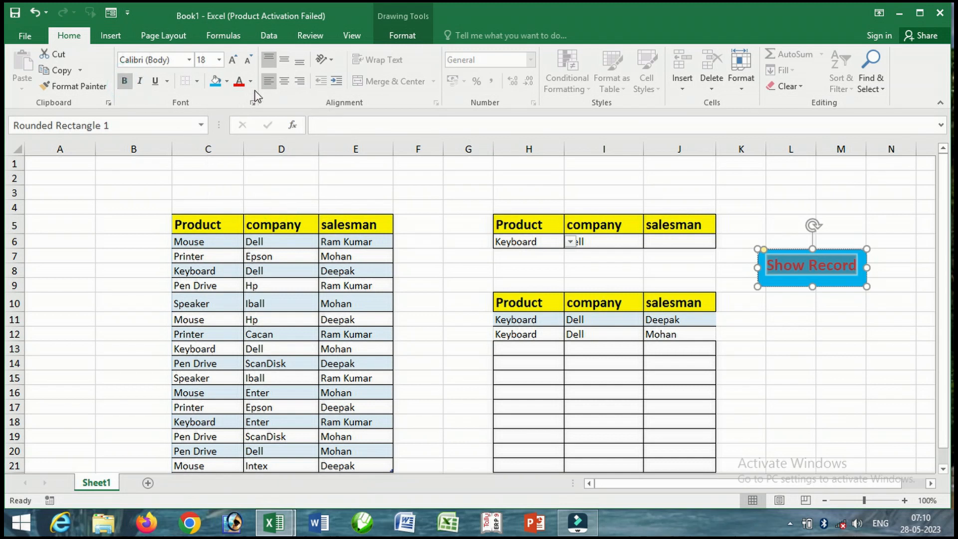
pyautogui.click(286, 85)
pyautogui.click(284, 60)
pyautogui.click(816, 318)
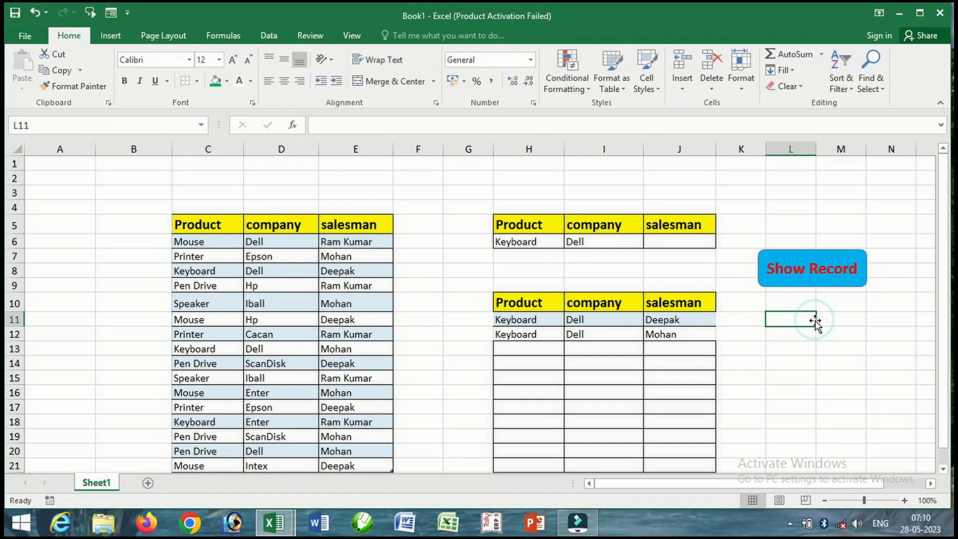
# Step: Assign the macro Ad to the Show Record shape and deselect the shape
pyautogui.rightClick(819, 281)
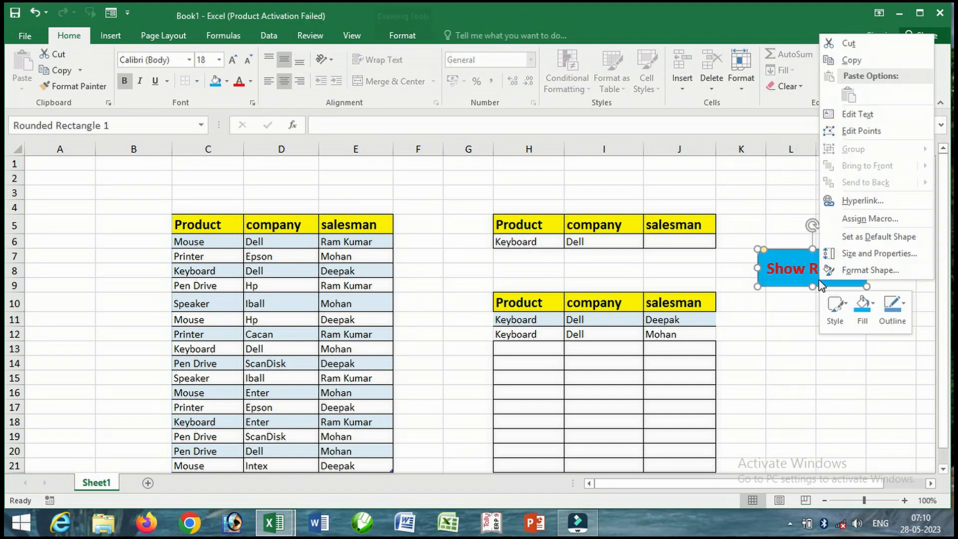
pyautogui.click(871, 220)
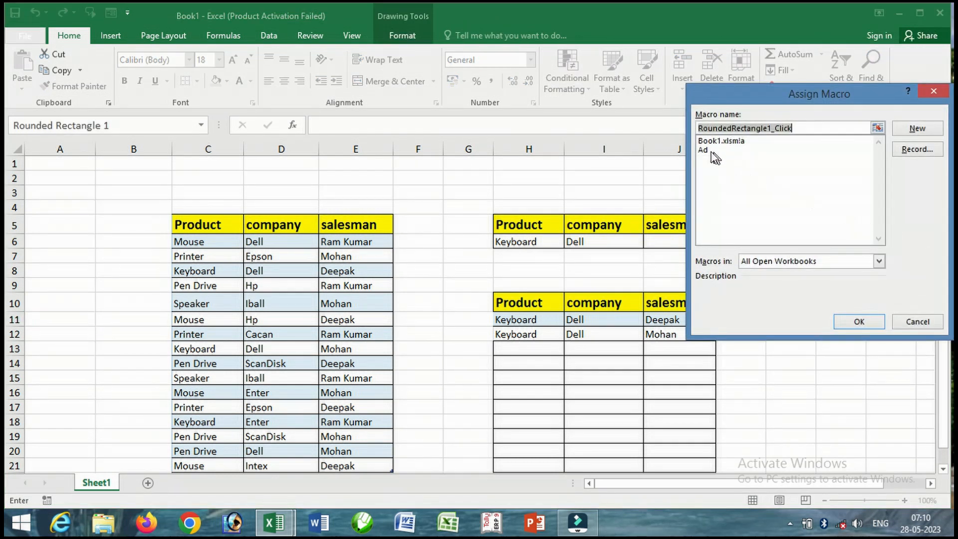
pyautogui.click(706, 149)
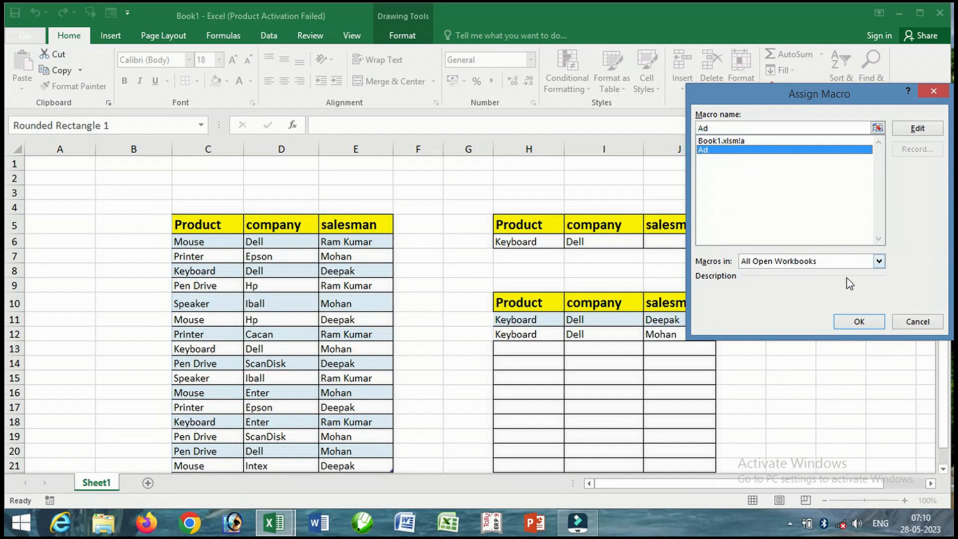
pyautogui.click(859, 321)
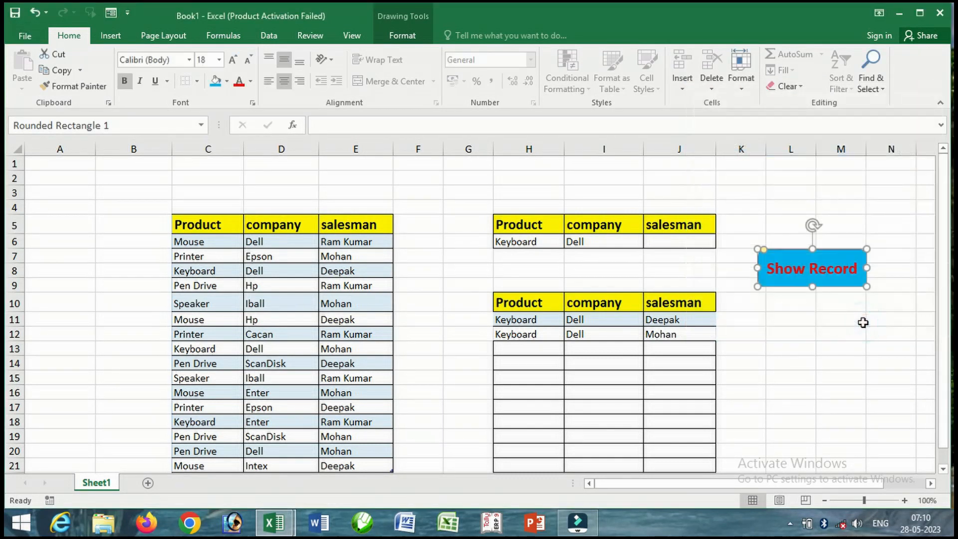
pyautogui.click(778, 305)
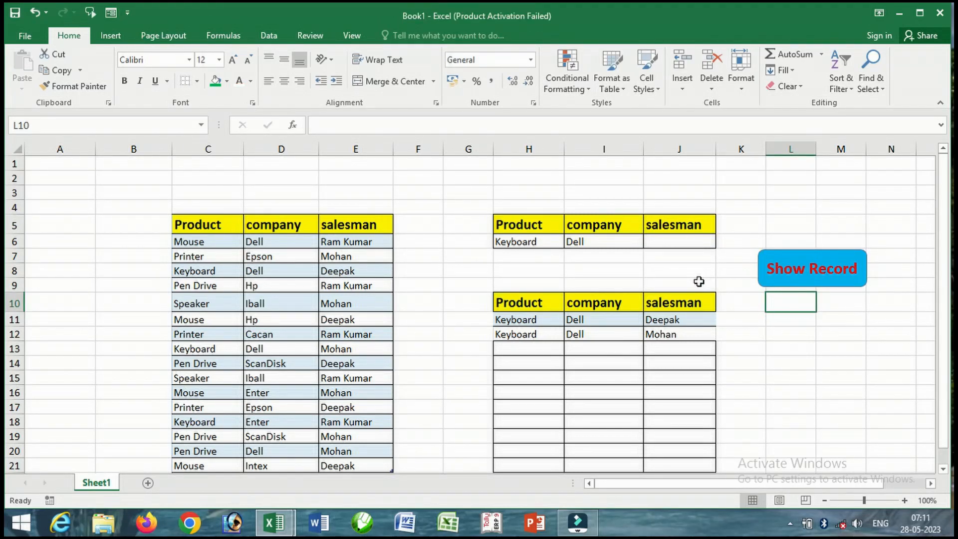
# Step: Set the product criterion in H6 to Mouse and run the filter with Show Record
pyautogui.click(539, 243)
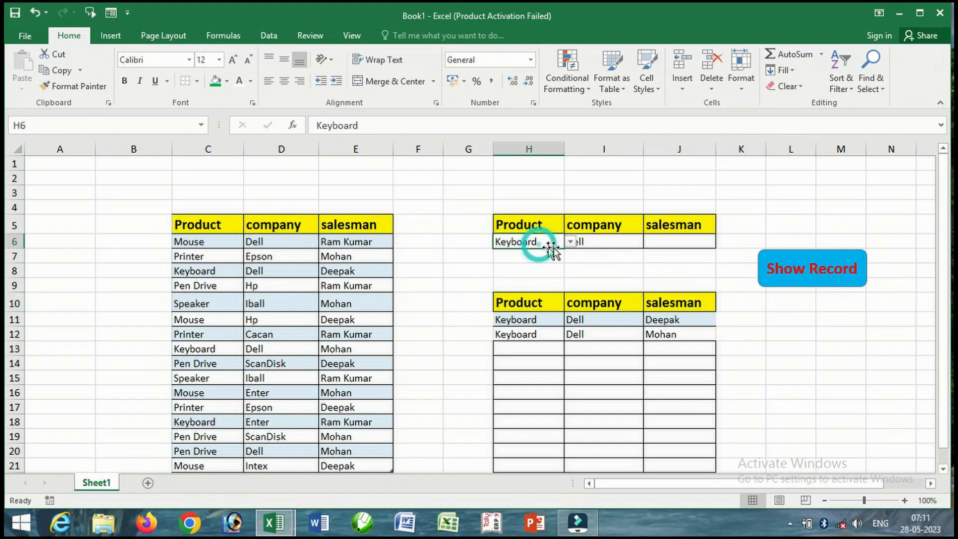
pyautogui.click(570, 241)
pyautogui.click(540, 254)
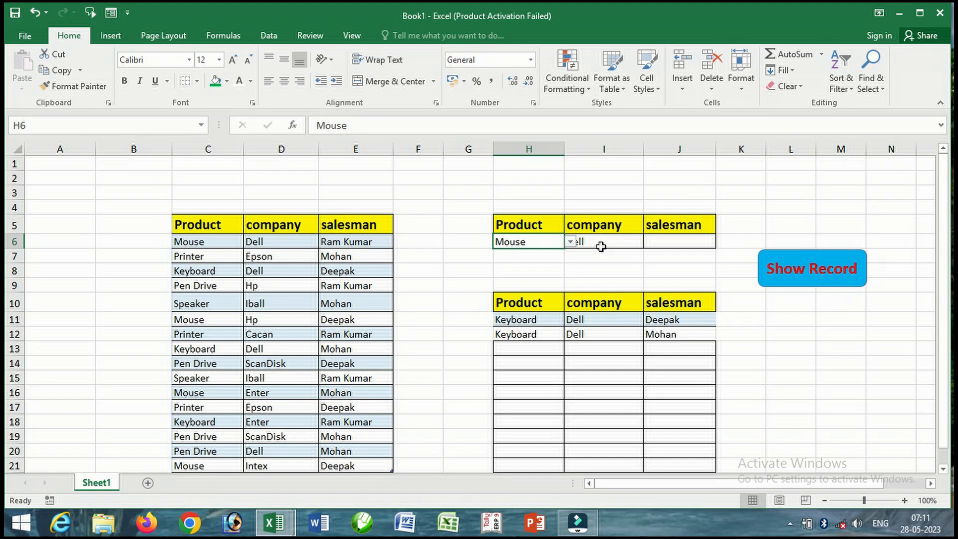
pyautogui.click(788, 272)
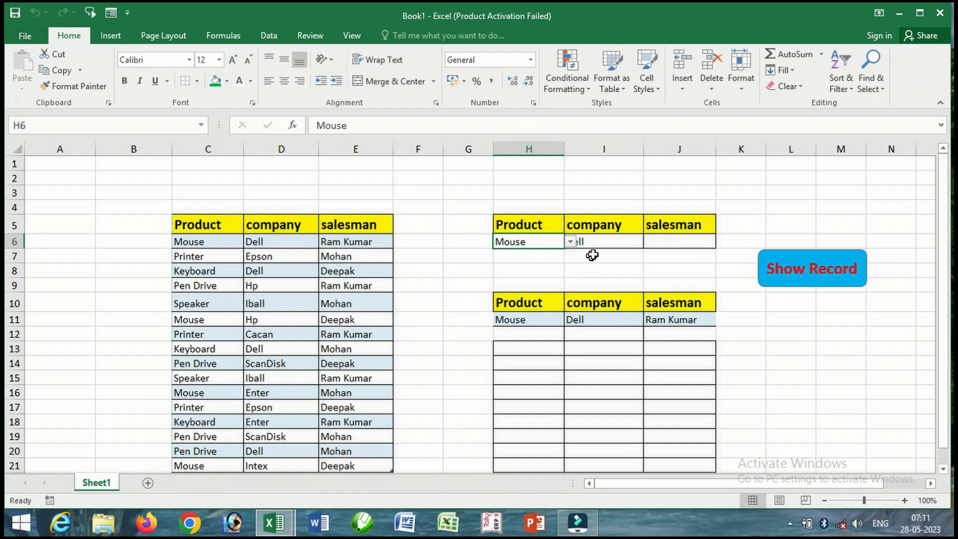
# Step: Set the product criterion in H6 to Pen Drive and rerun the Show Record filter
pyautogui.click(571, 243)
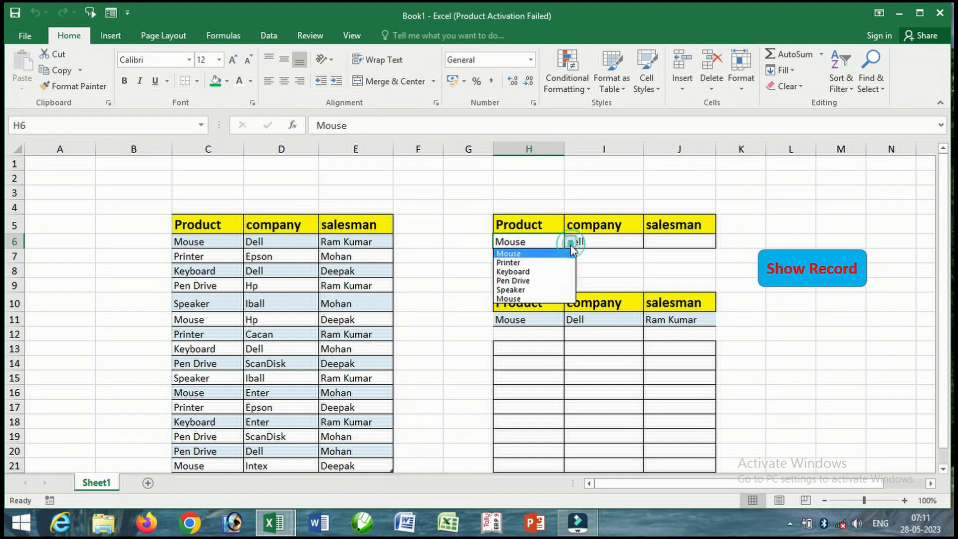
pyautogui.click(548, 282)
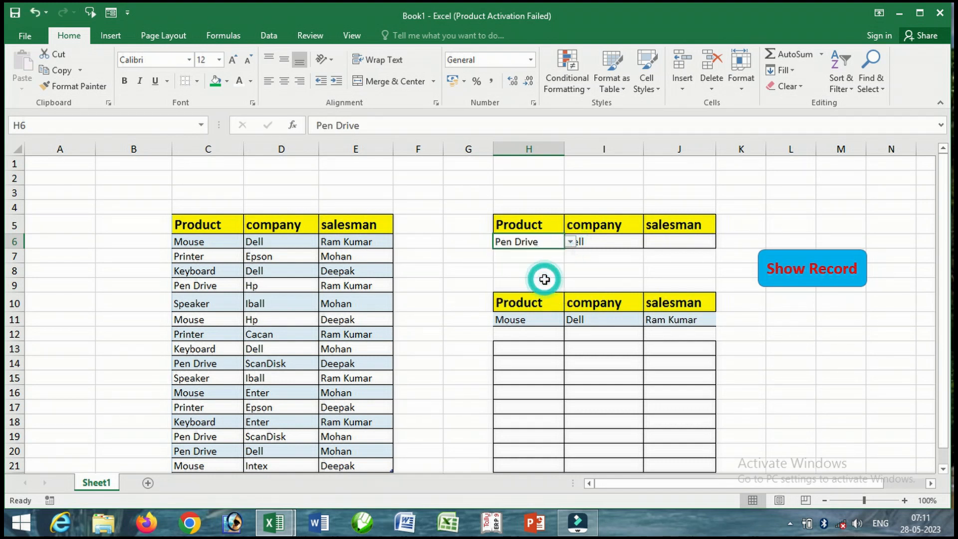
pyautogui.click(773, 278)
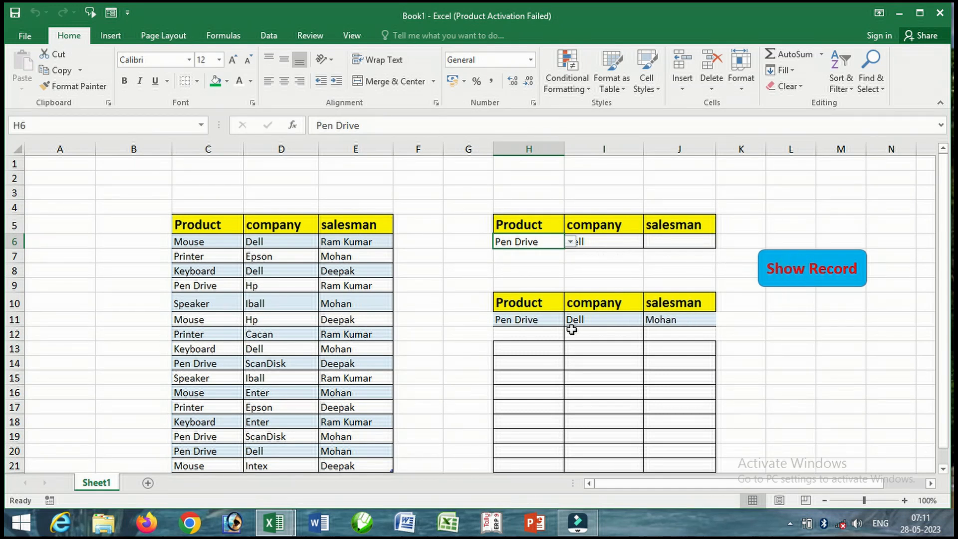
# Step: Set the company criterion in I6 to Hp and run Show Record, both with the current product and with H6 cleared
pyautogui.click(612, 242)
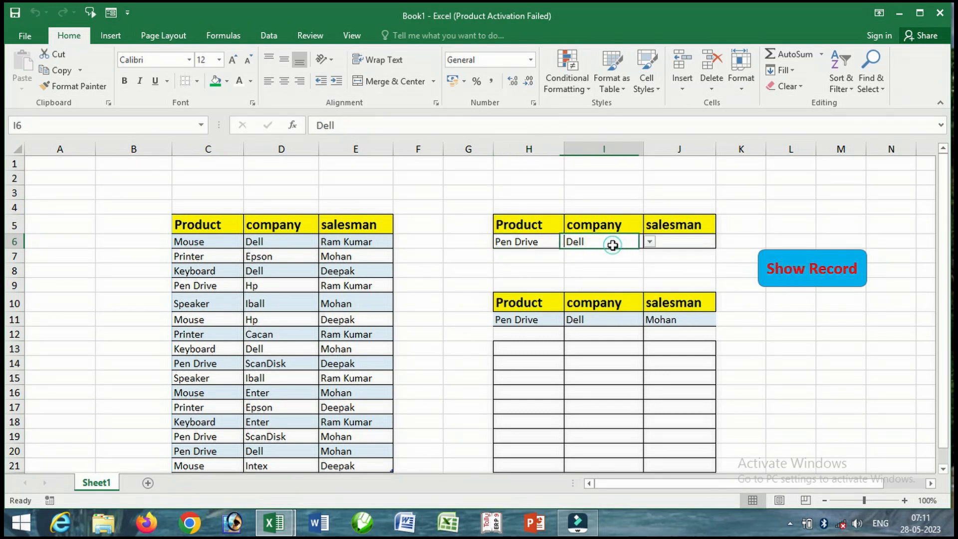
pyautogui.click(649, 242)
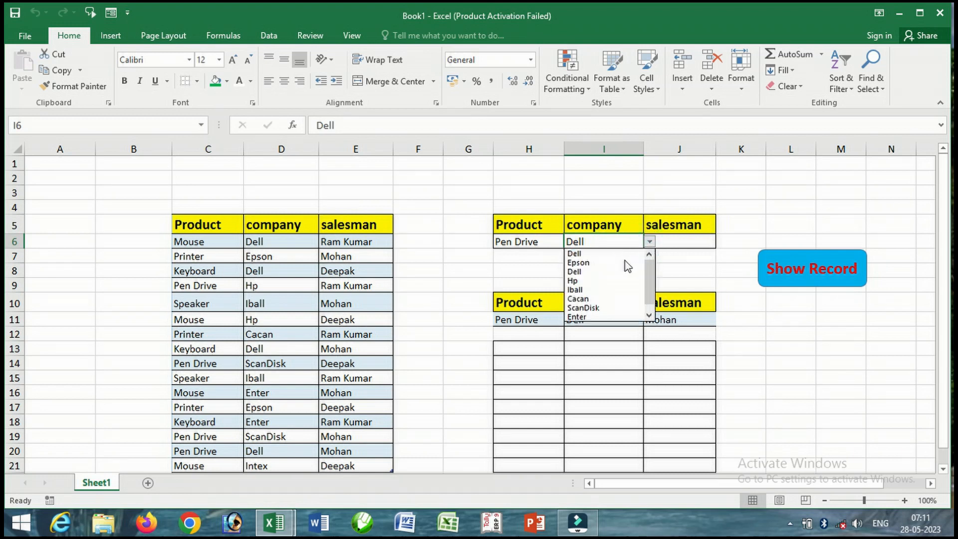
pyautogui.click(608, 283)
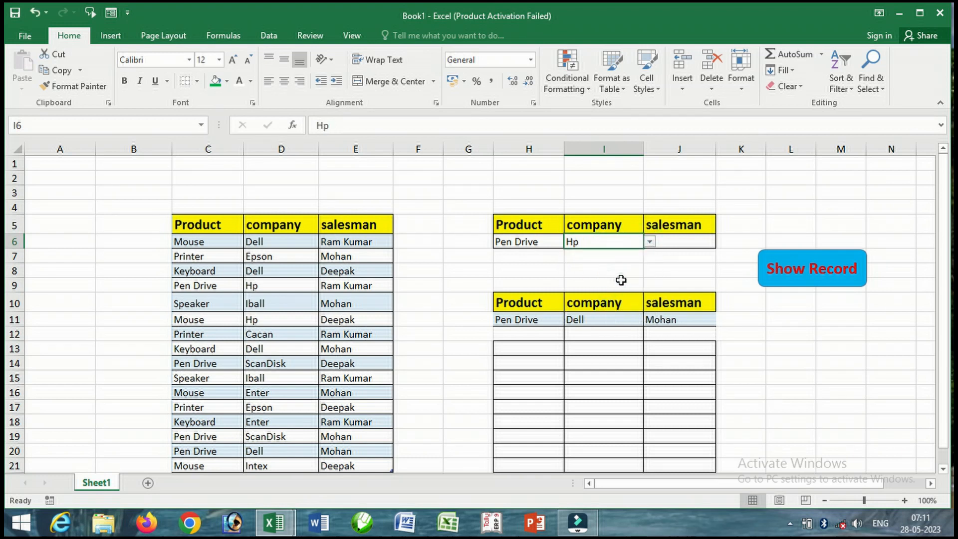
pyautogui.click(806, 284)
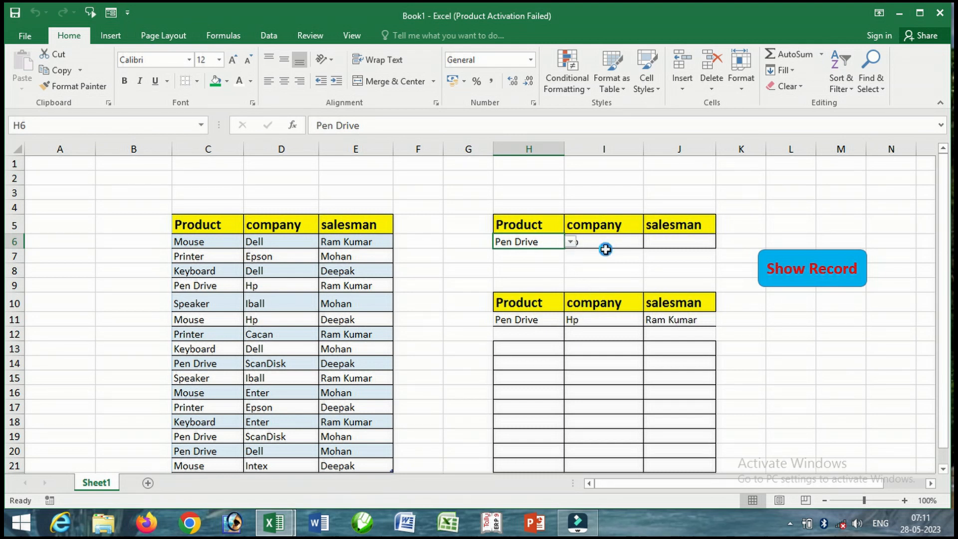
pyautogui.press('Delete')
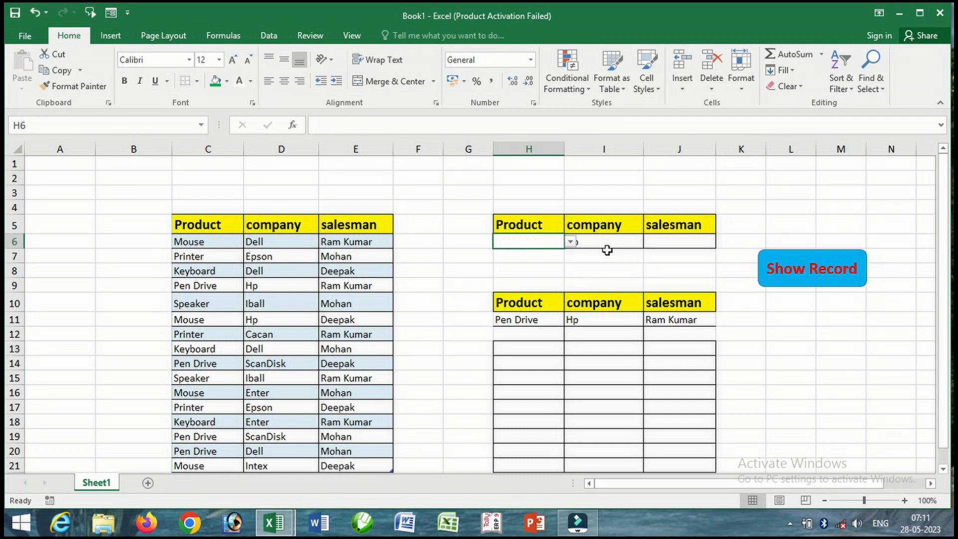
pyautogui.click(812, 276)
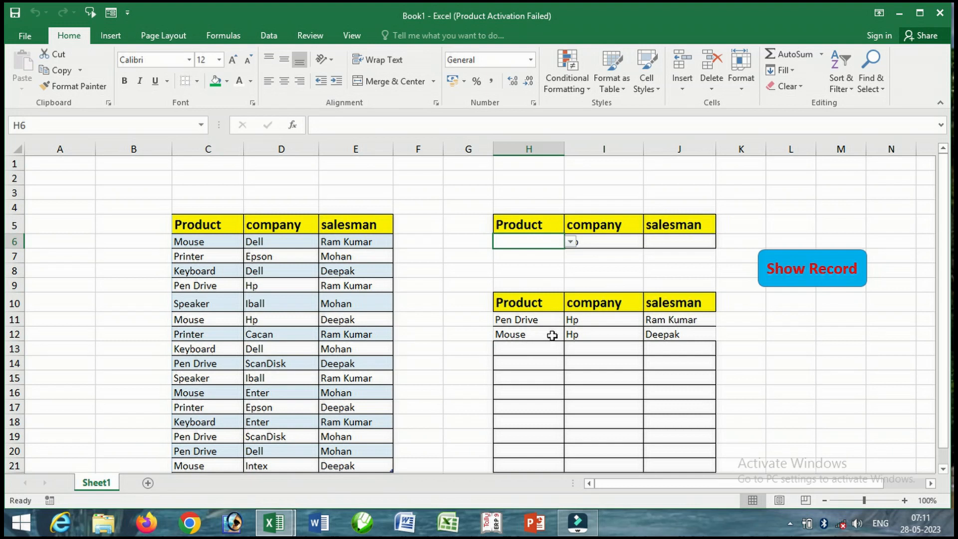
# Step: Set the company criterion in I6 to ScanDisk and run the Show Record filter
pyautogui.click(635, 243)
pyautogui.click(650, 243)
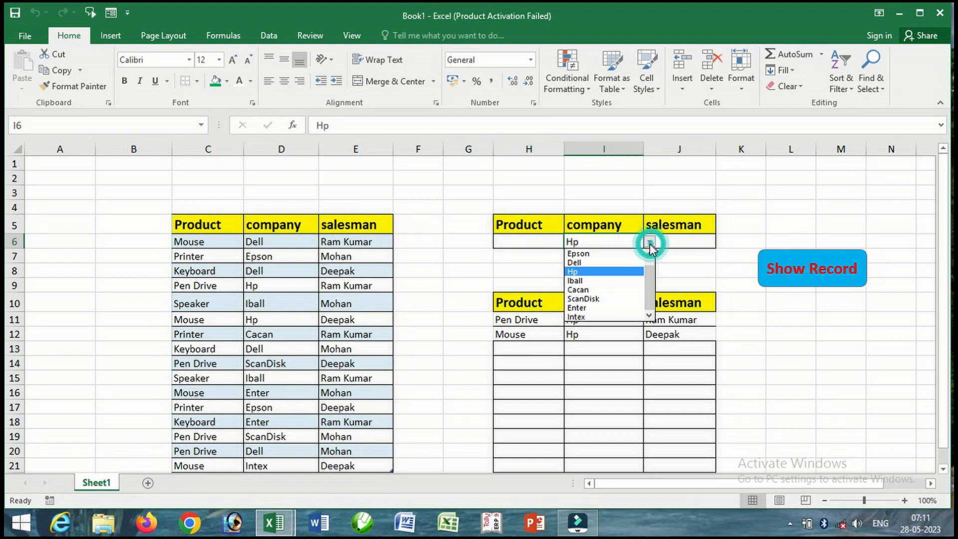
pyautogui.click(611, 300)
pyautogui.click(782, 279)
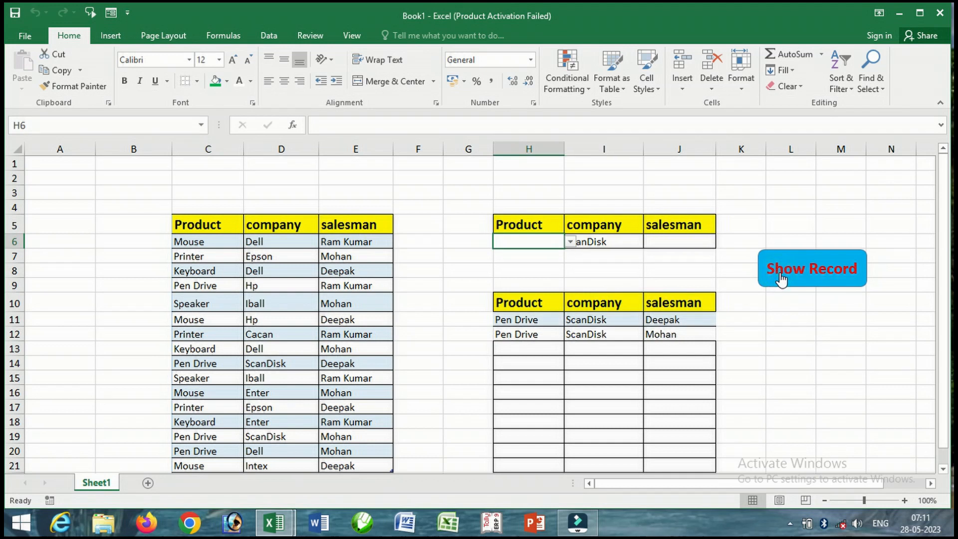
# Step: Set the company criterion in I6 to Iball and run the Show Record filter
pyautogui.click(631, 241)
pyautogui.click(650, 244)
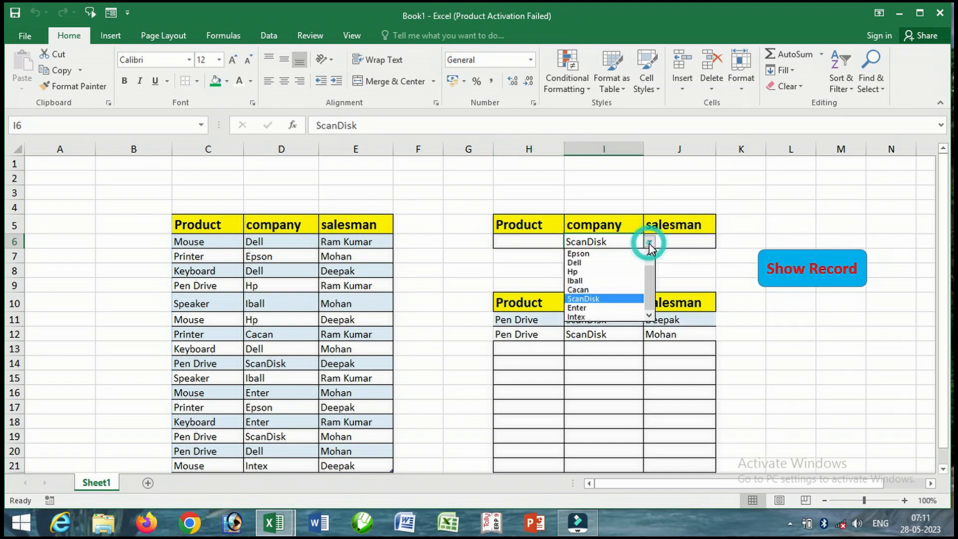
pyautogui.click(603, 280)
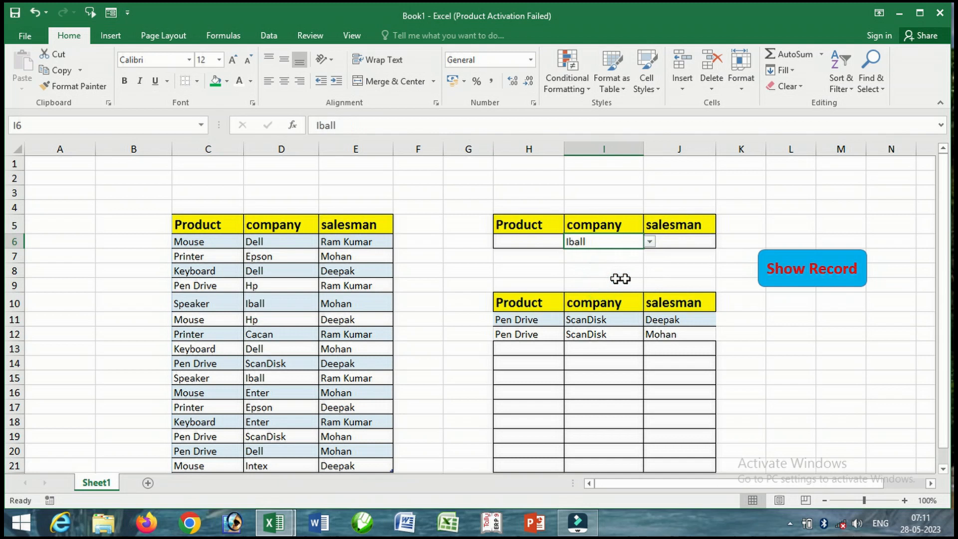
pyautogui.click(805, 278)
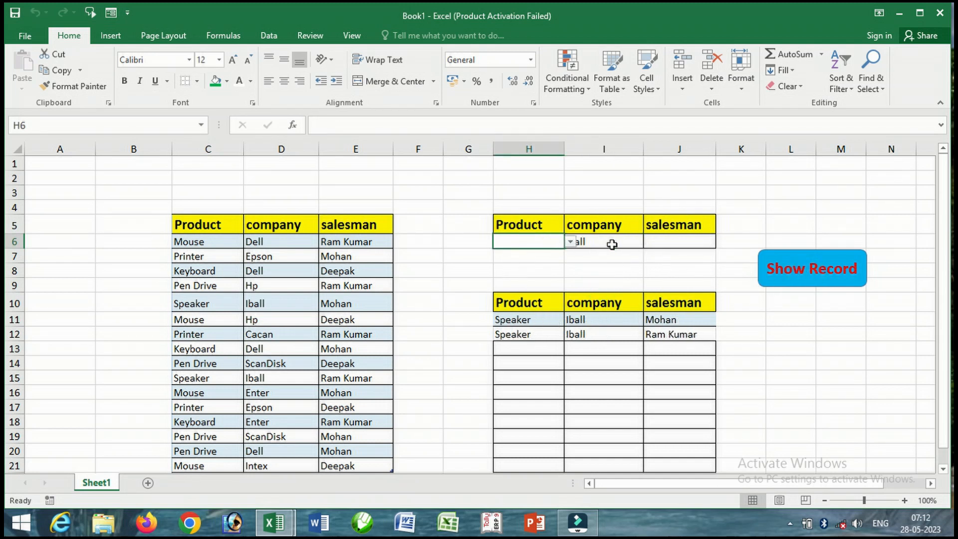
# Step: Set the product criterion in H6 to Printer and run the Show Record filter with Iball as the company
pyautogui.click(571, 242)
pyautogui.click(523, 260)
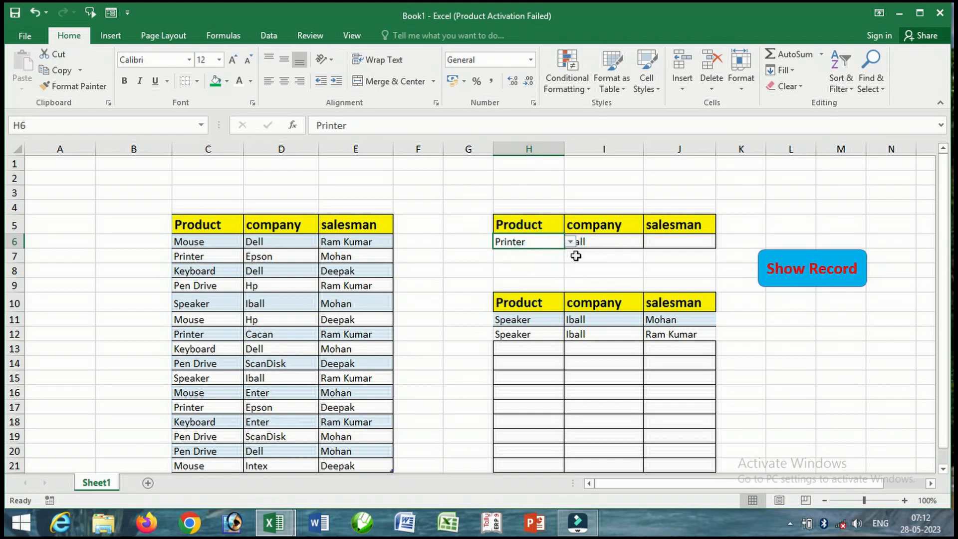
pyautogui.click(791, 271)
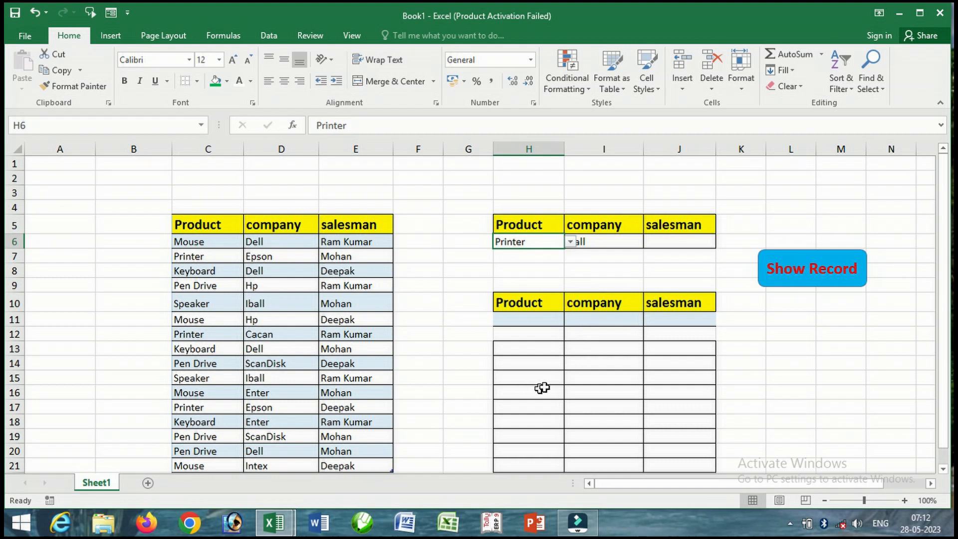
# Step: Clear the product and company criteria in H6 and I6, and run Show Record to list all records
pyautogui.click(538, 242)
pyautogui.press('Delete')
pyautogui.click(588, 242)
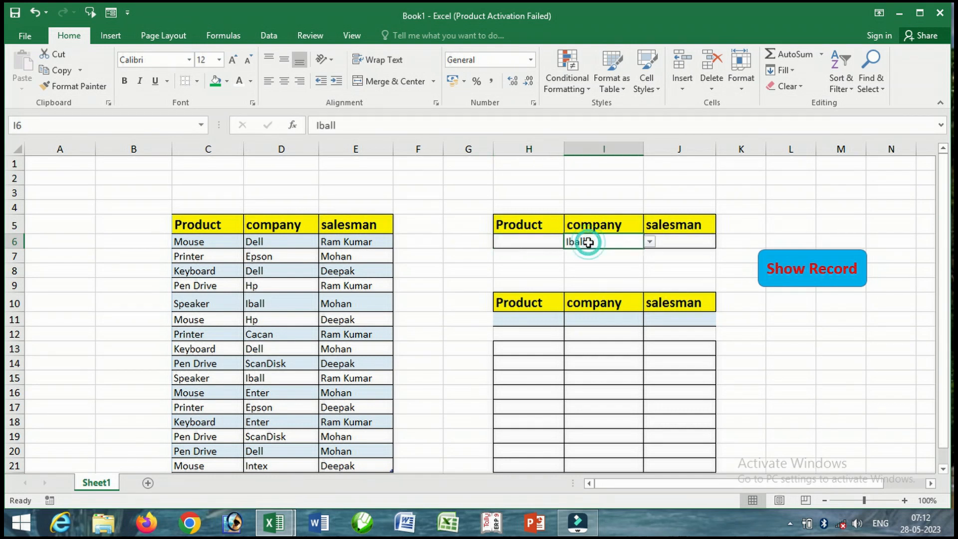
pyautogui.press('Delete')
pyautogui.click(801, 278)
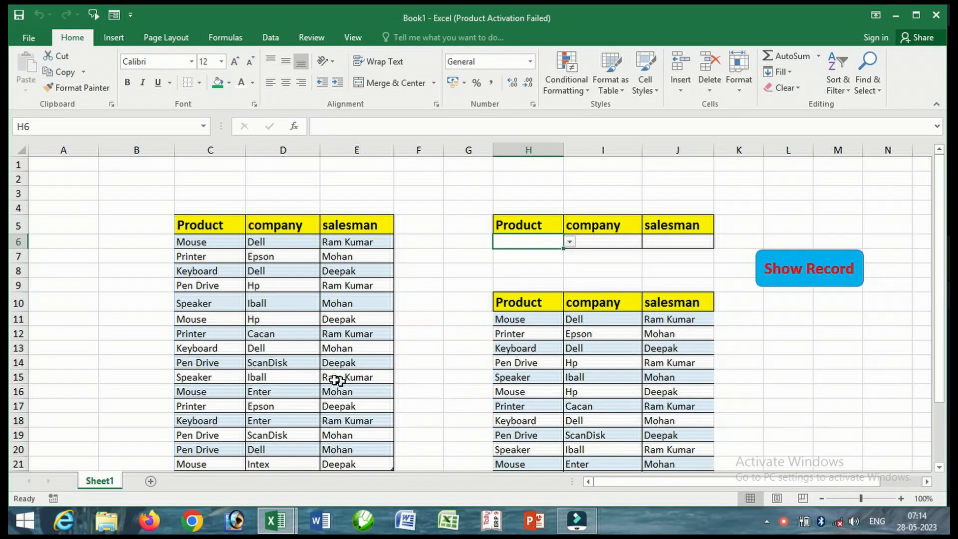
# Step: Start saving the workbook to the Documents folder with the file type Excel Macro-Enabled Workbook
pyautogui.click(315, 374)
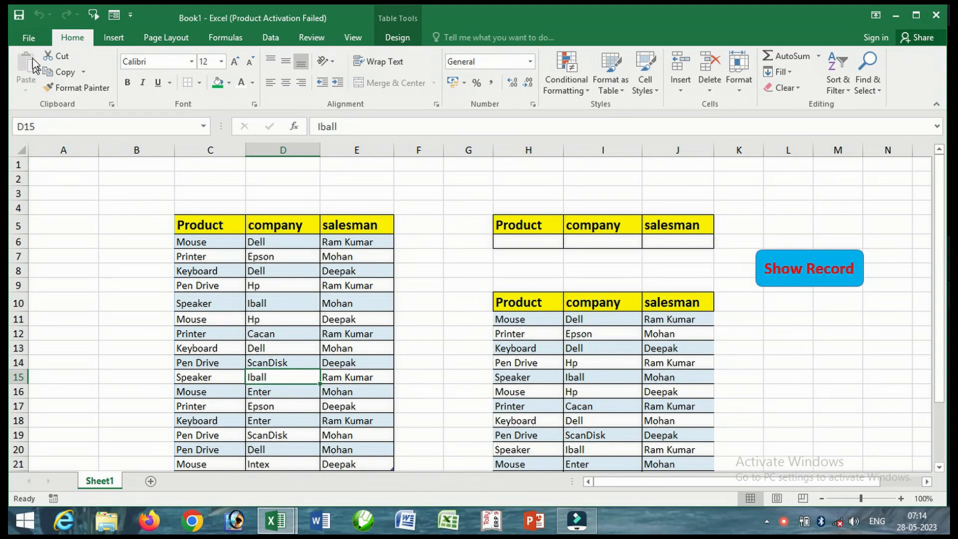
pyautogui.click(33, 36)
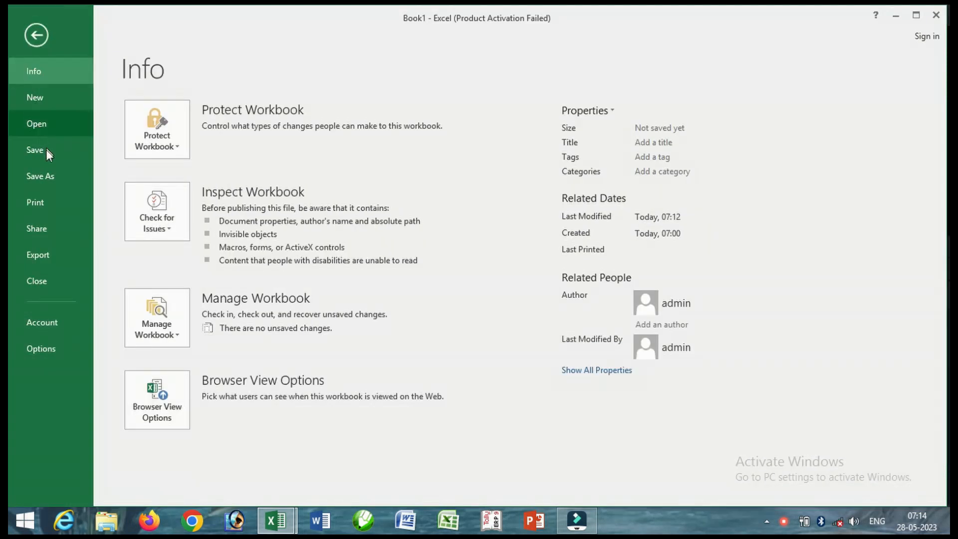
pyautogui.click(47, 151)
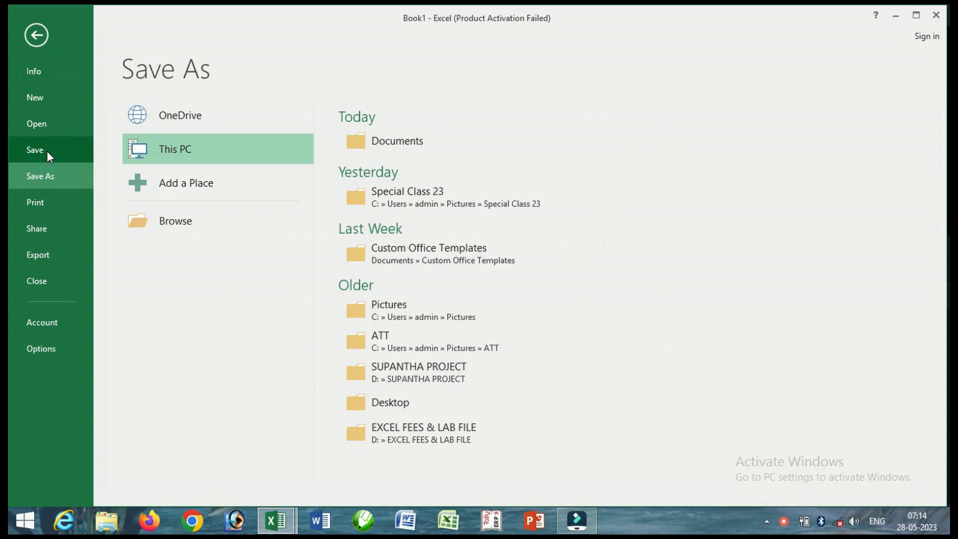
pyautogui.click(207, 231)
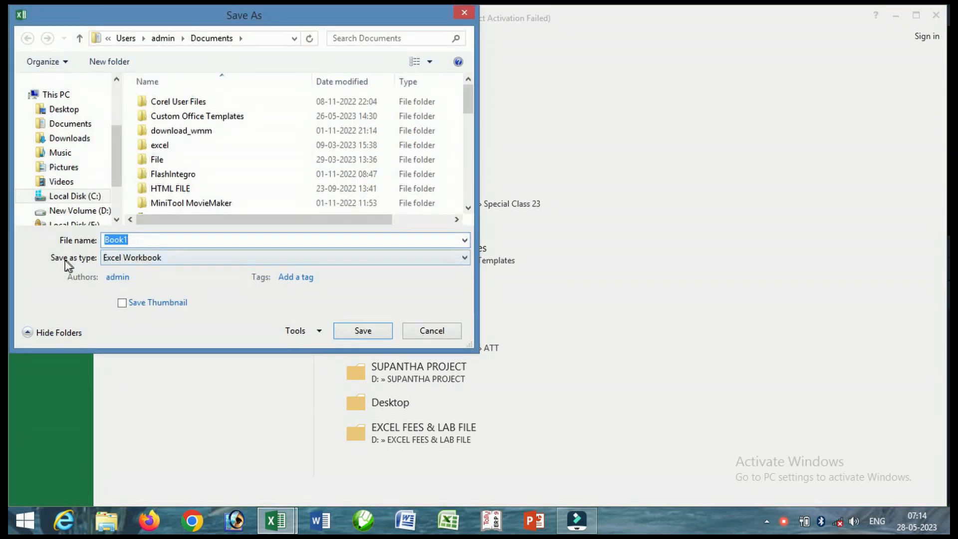
pyautogui.click(148, 260)
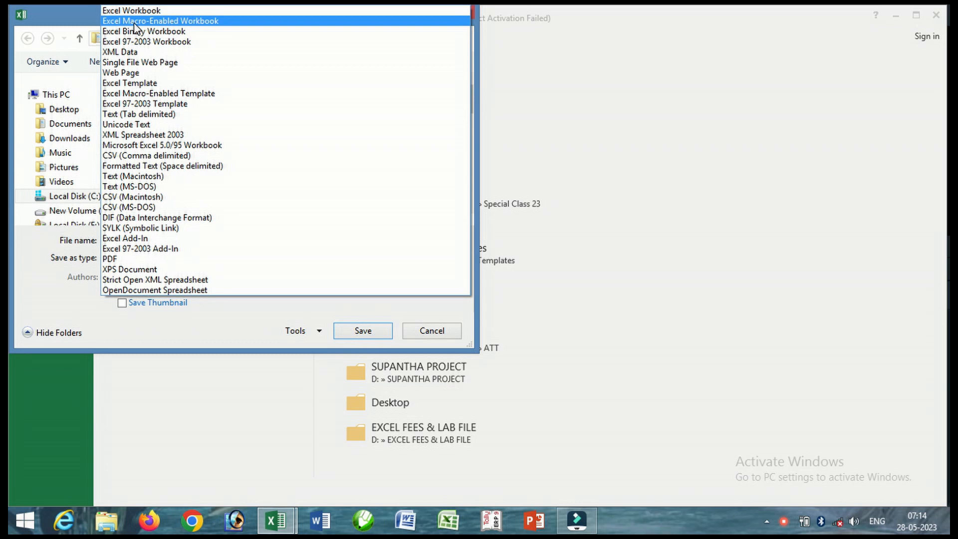
pyautogui.click(197, 28)
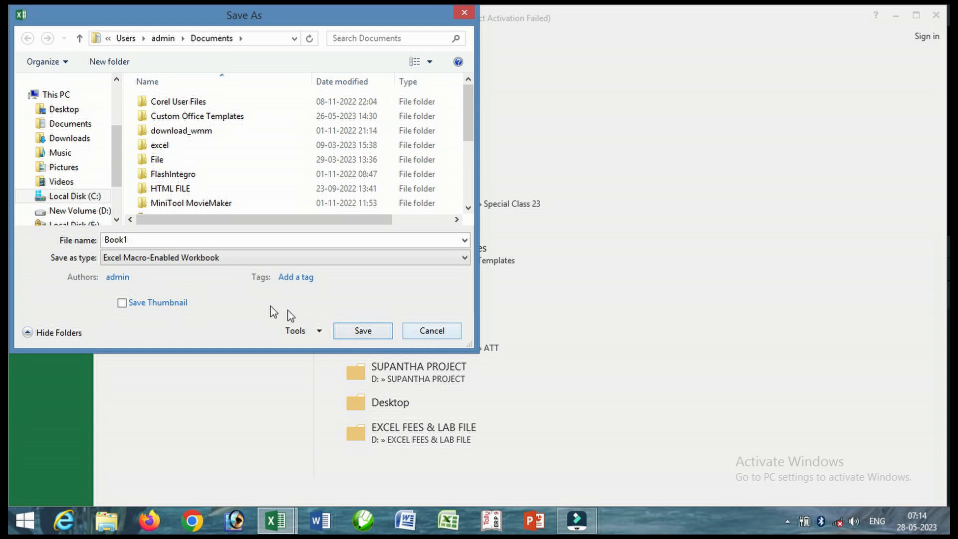
# Step: Name the macro-enabled workbook Ad and save it
pyautogui.doubleClick(141, 238)
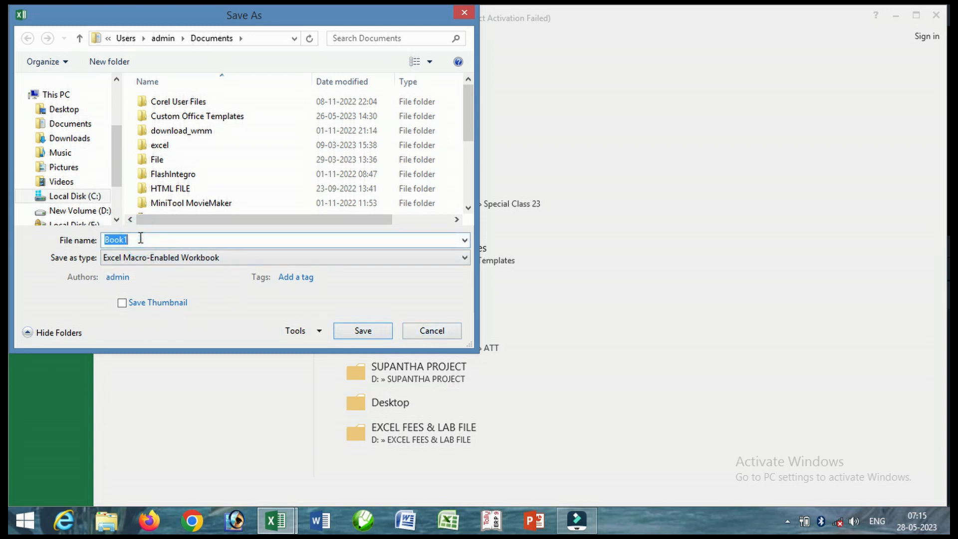
pyautogui.write('A')
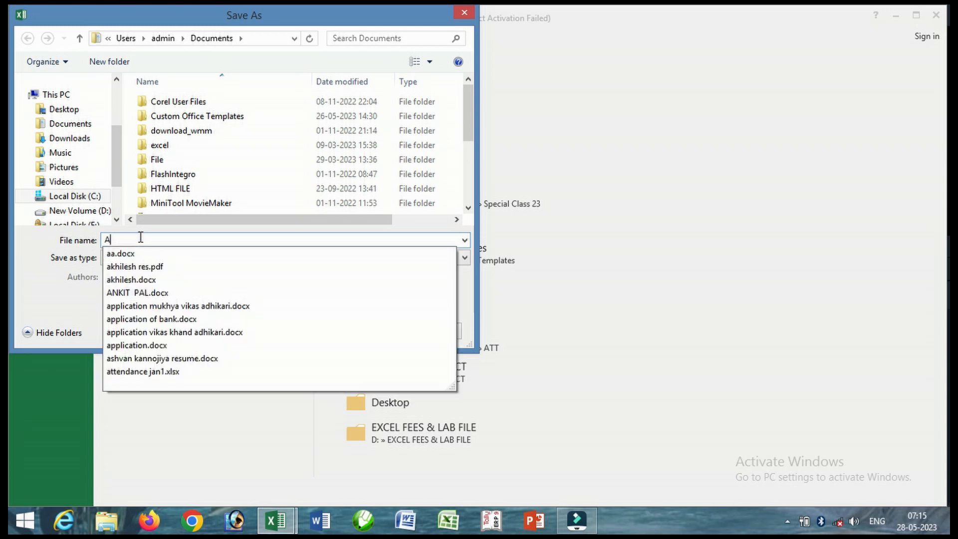
pyautogui.write('f')
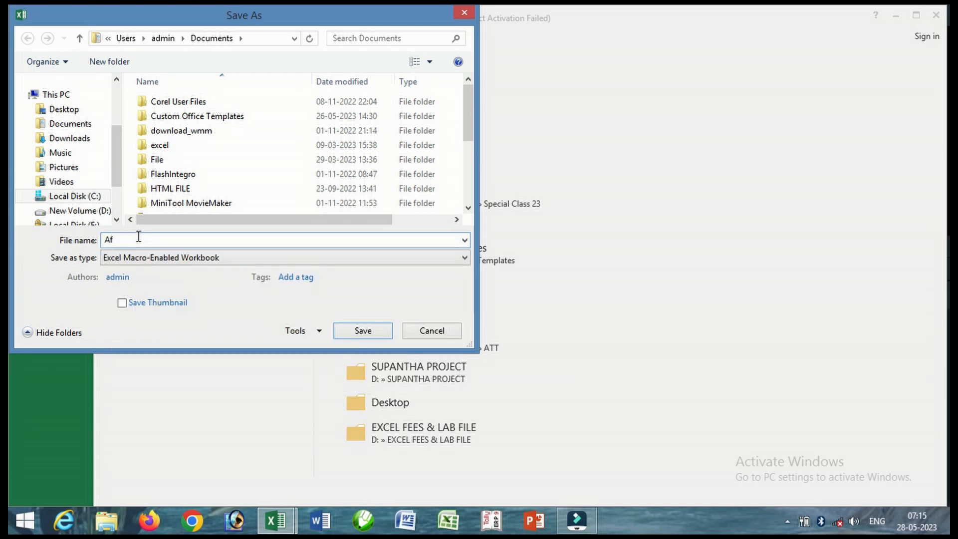
pyautogui.press('BackSpace')
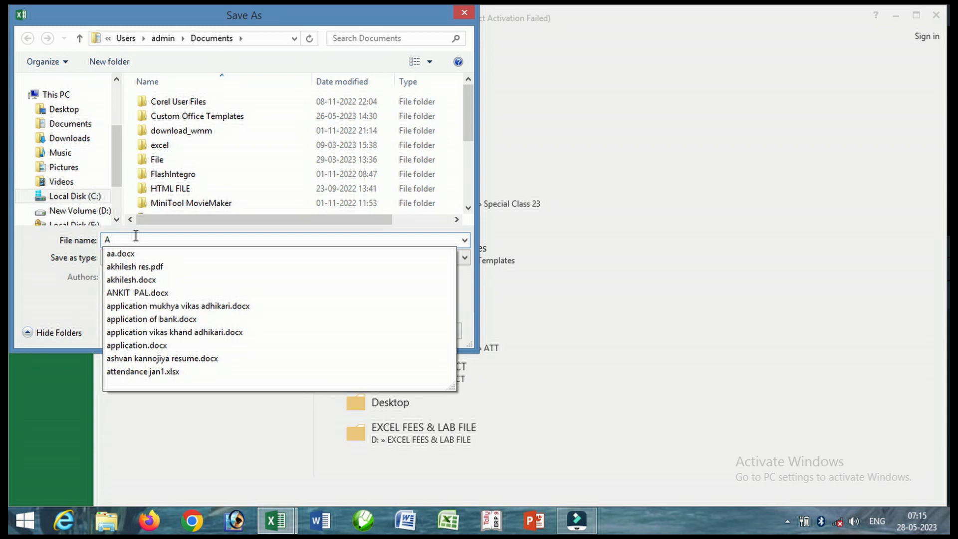
pyautogui.write('d')
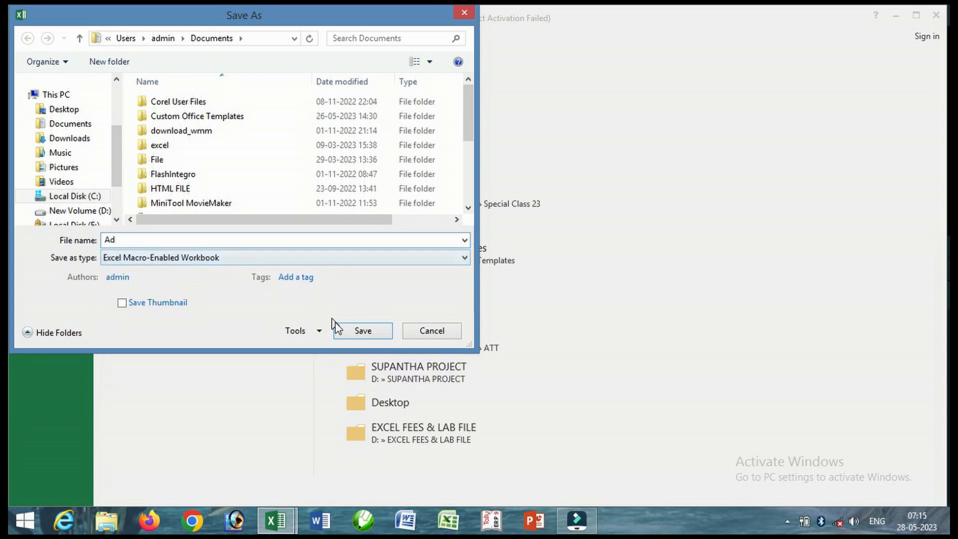
pyautogui.click(363, 331)
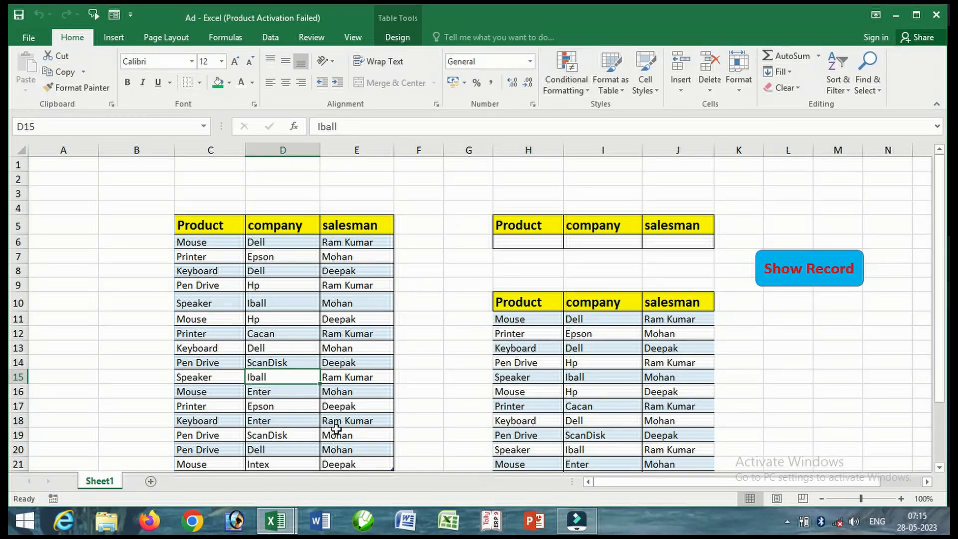
# Step: Close the other Book1 workbook without saving, close the Ad workbook, and minimize the Filmora window
pyautogui.moveTo(289, 522)
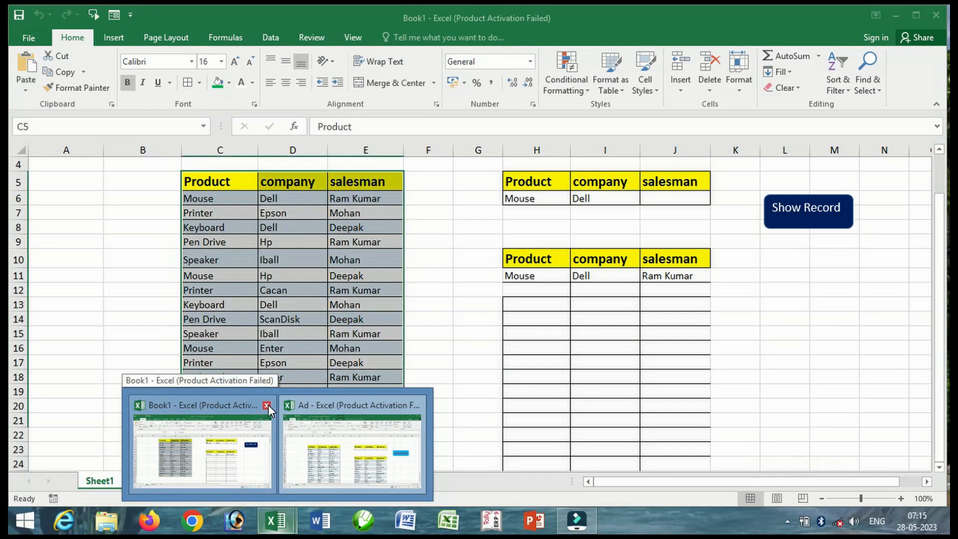
pyautogui.click(267, 405)
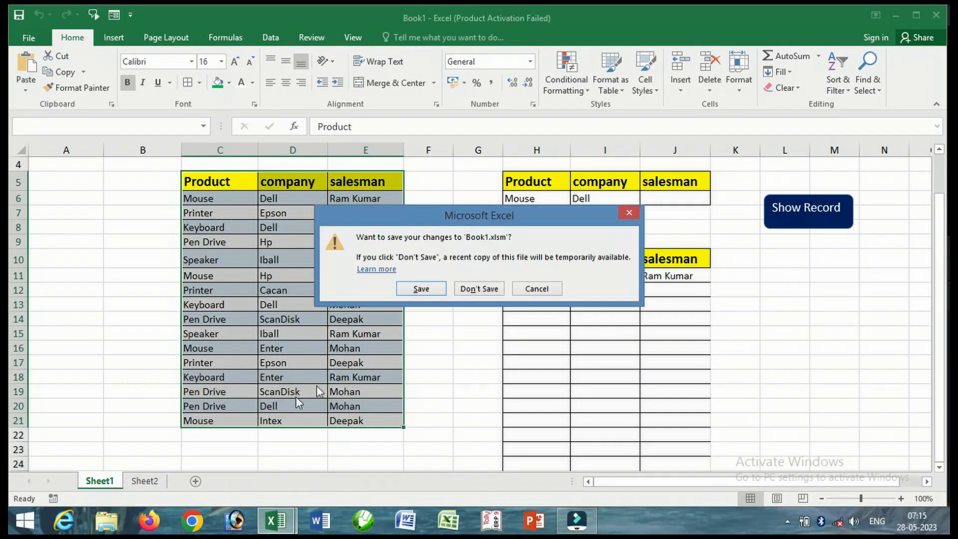
pyautogui.click(462, 290)
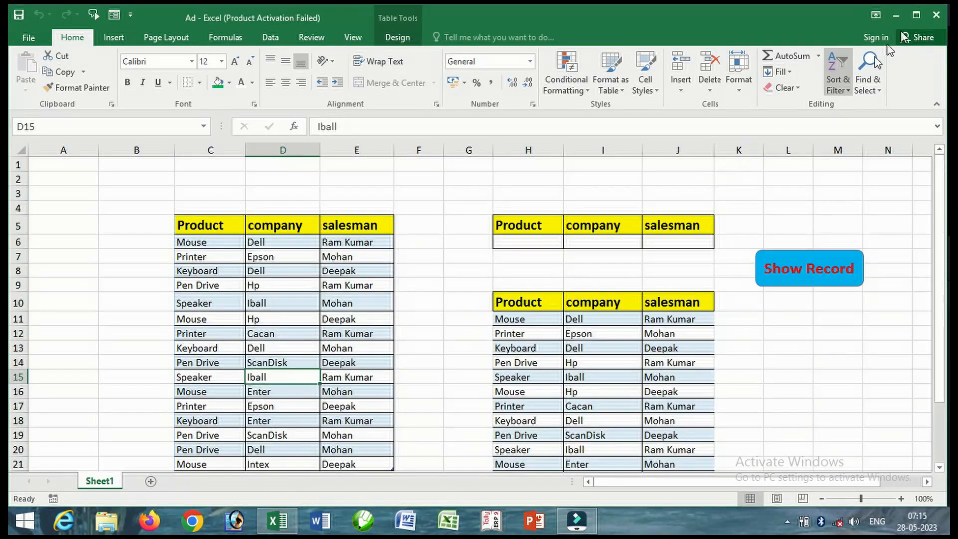
pyautogui.click(937, 15)
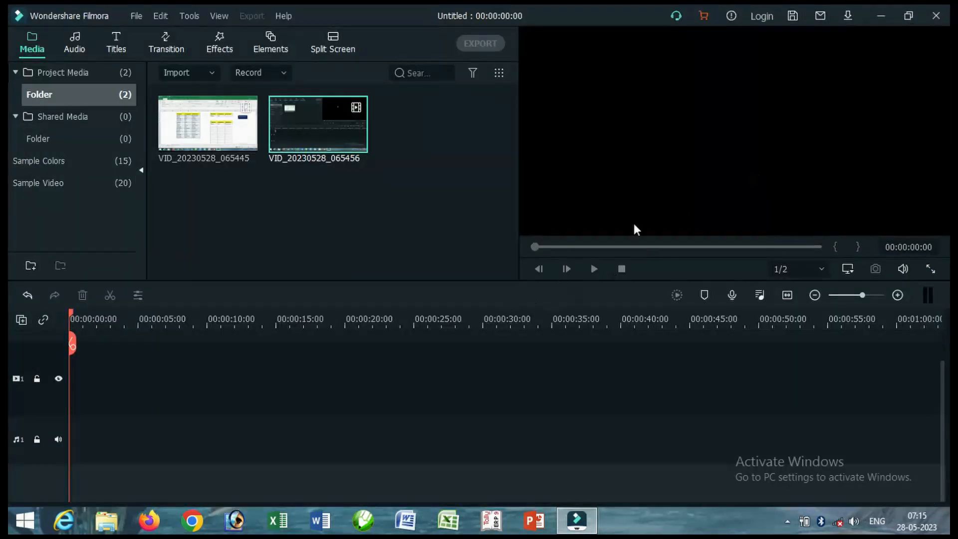
pyautogui.click(879, 15)
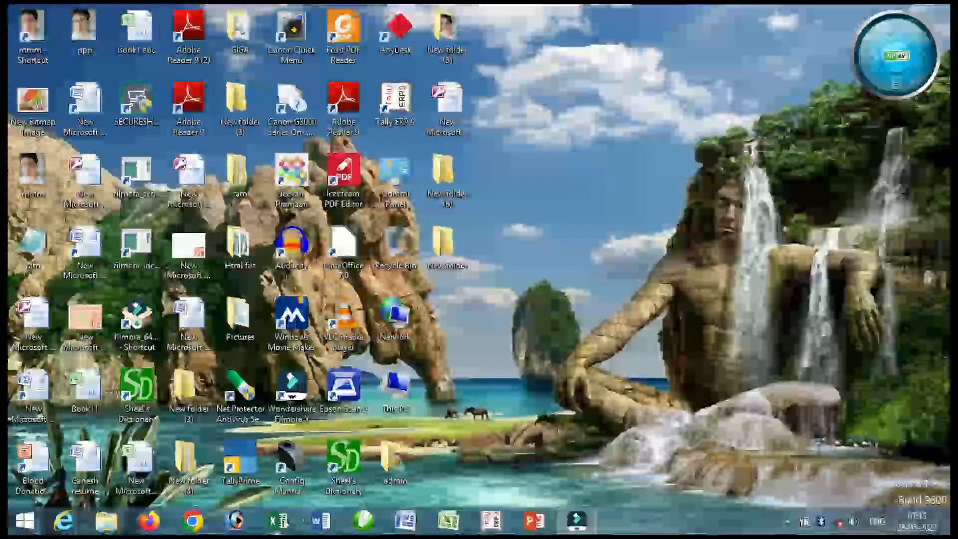
# Step: Start Excel again, reopen the Ad workbook and enable its macro content
pyautogui.click(280, 522)
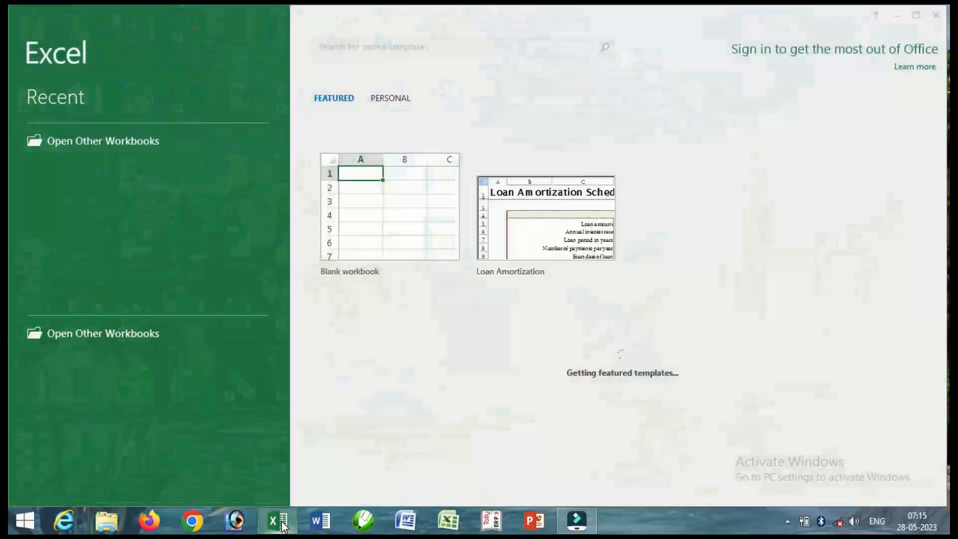
pyautogui.click(513, 310)
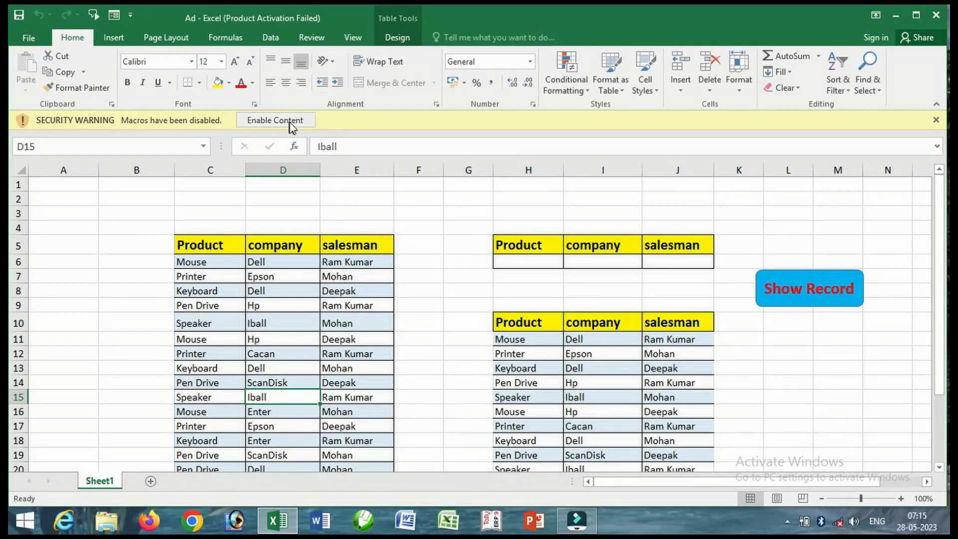
pyautogui.click(275, 120)
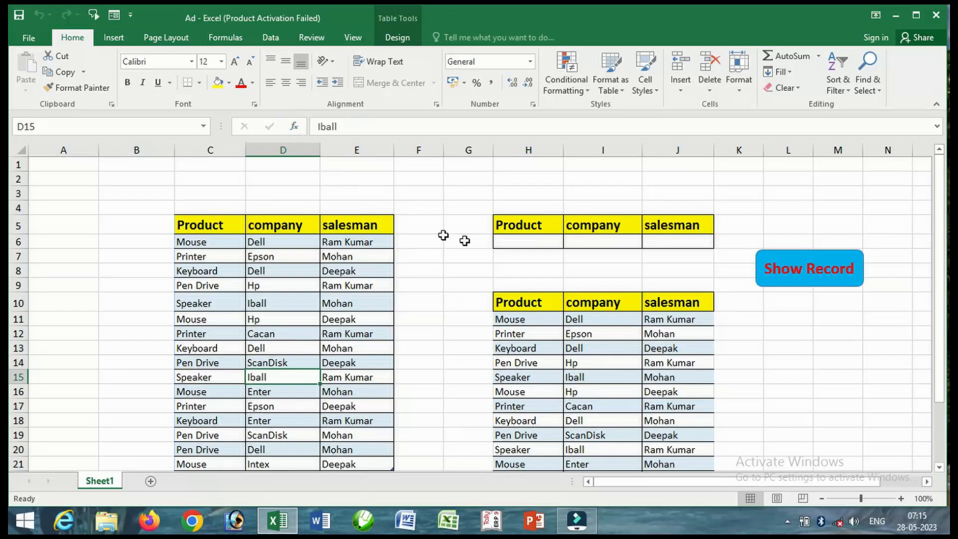
# Step: Set the product criterion in H6 to Mouse and run the Show Record filter in the reopened workbook
pyautogui.click(538, 243)
pyautogui.click(570, 242)
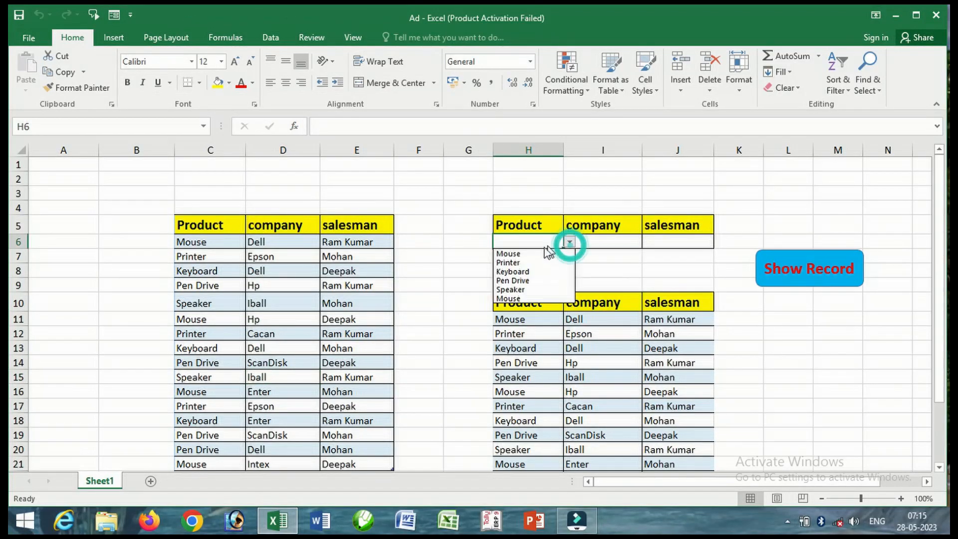
pyautogui.click(528, 255)
pyautogui.click(787, 278)
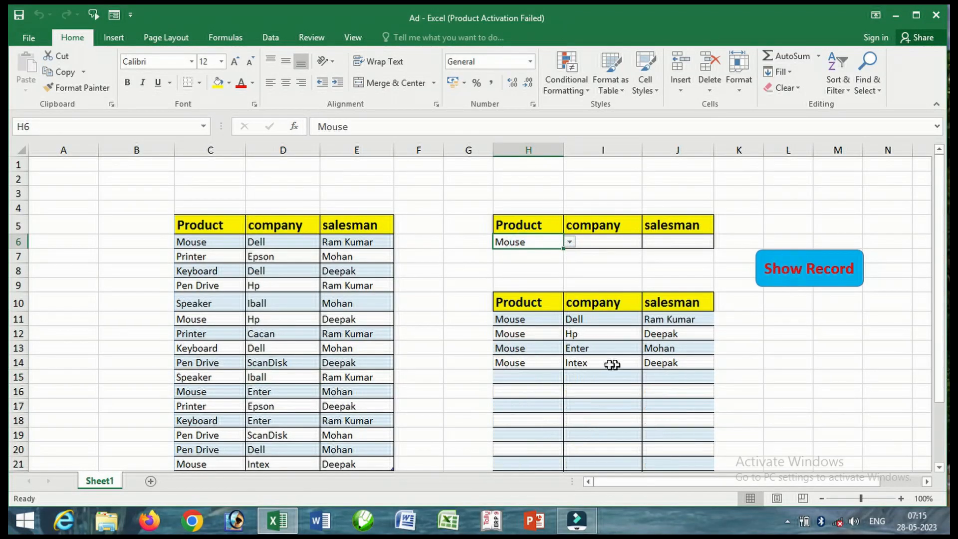